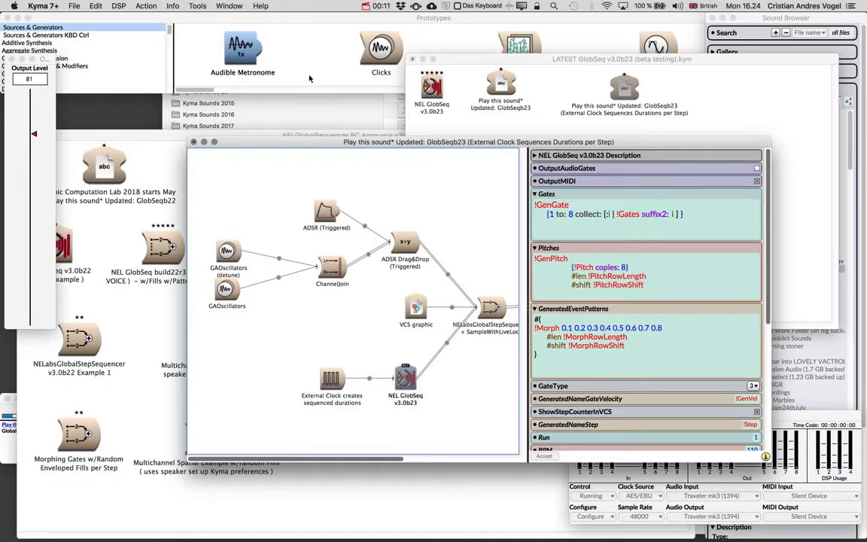
Step: Search the prototypes for a Sound whose name contains "kyma"
{"action": "key", "text": "super+f"}
{"action": "type", "text": "kyma"}
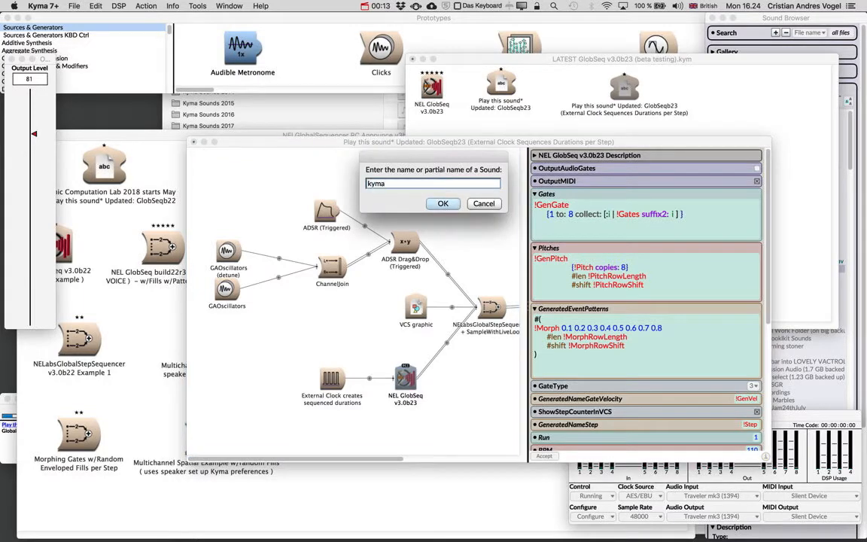
{"action": "key", "text": "Return"}
Step: Search the prototypes for "sequencer" and choose StepSequencer from the matches
{"action": "key", "text": "super+b"}
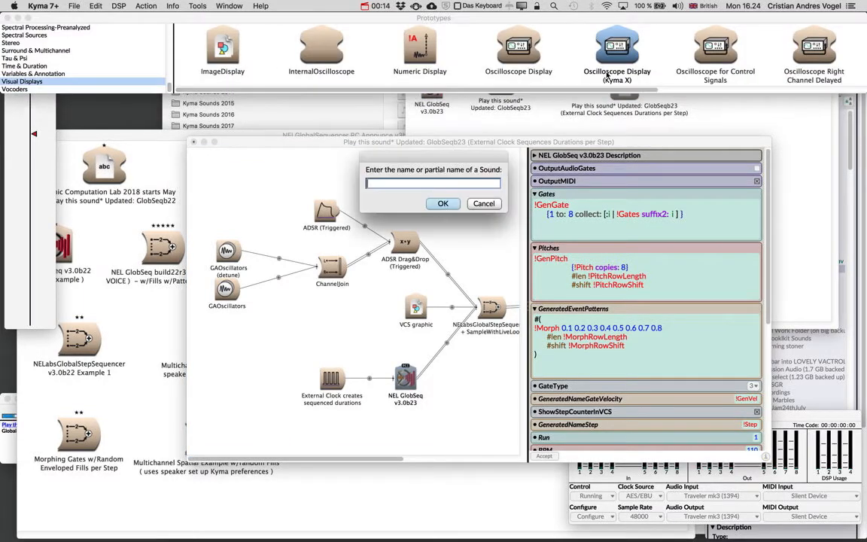
{"action": "type", "text": "sequencer"}
{"action": "key", "text": "Return"}
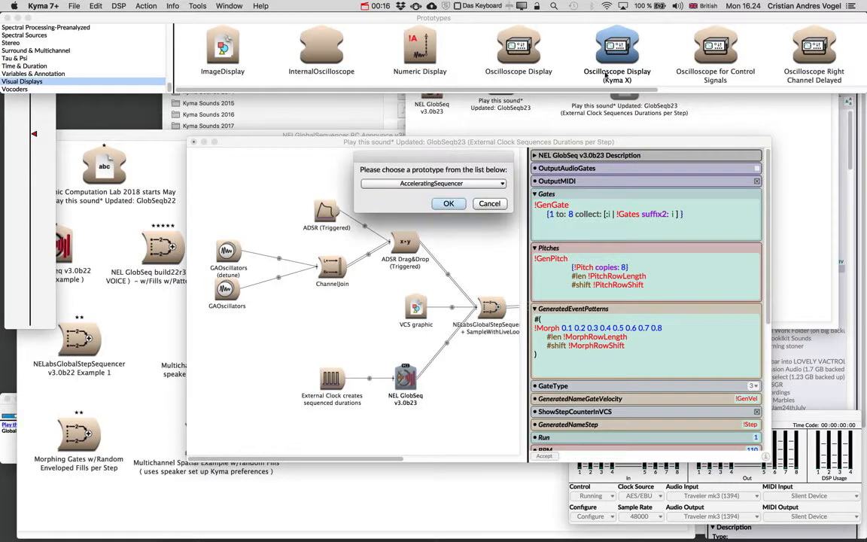
{"action": "left_click", "coordinate": [395, 183]}
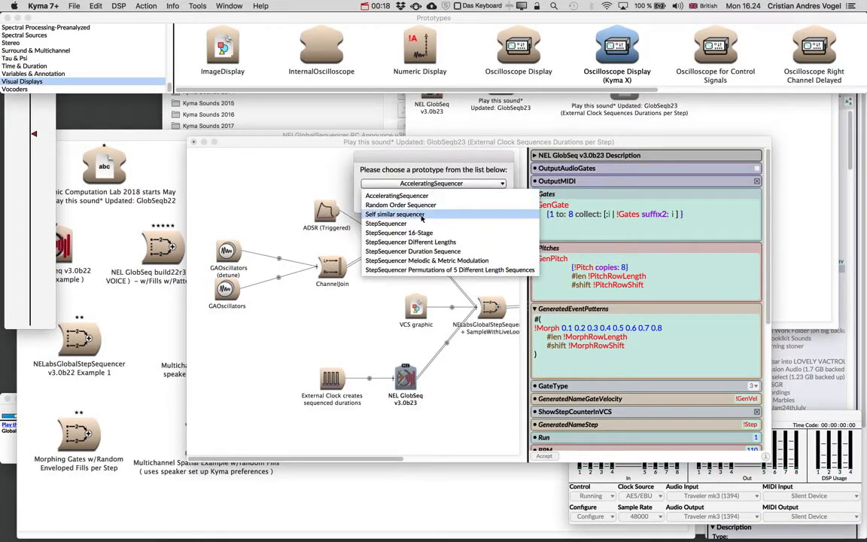
{"action": "left_click", "coordinate": [414, 205]}
{"action": "left_click", "coordinate": [448, 204]}
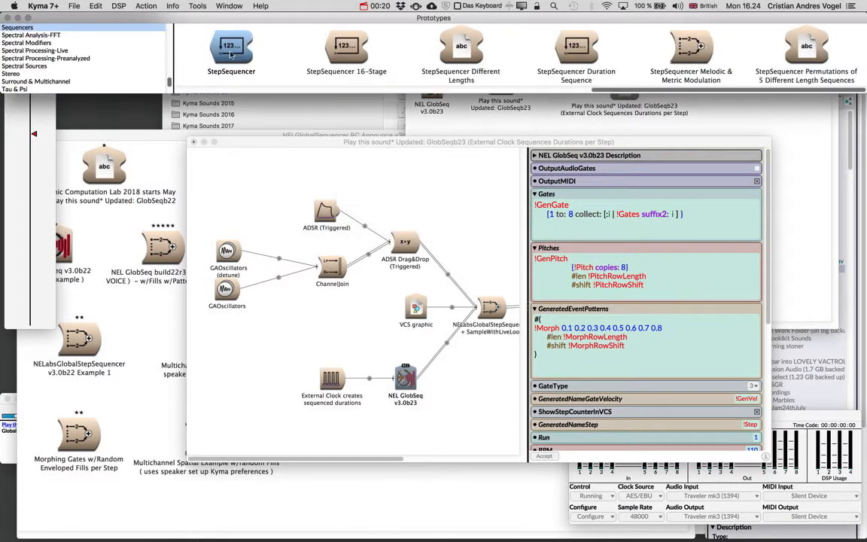
Step: Open the StepSequencer prototype, examine its Durations expression, and close the editor
{"action": "double_click", "coordinate": [230, 47]}
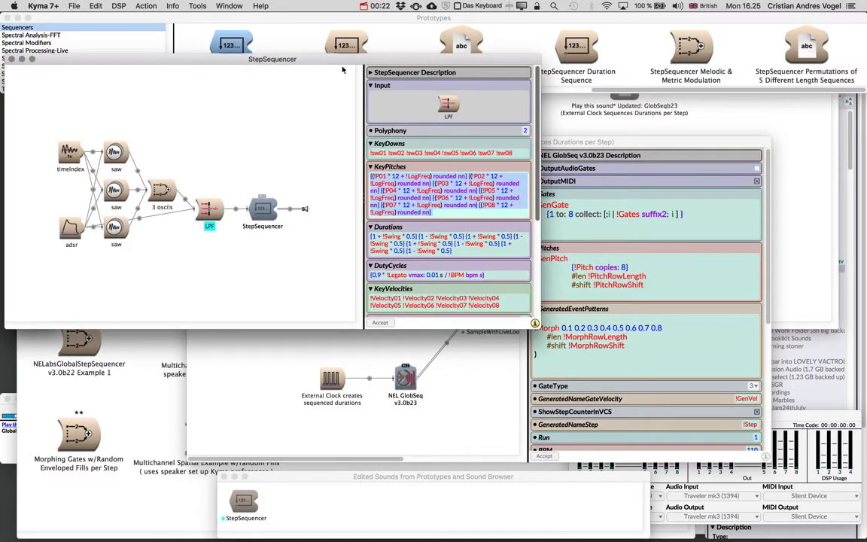
{"action": "left_click_drag", "start_coordinate": [338, 65], "coordinate": [428, 79]}
{"action": "left_click", "coordinate": [489, 251]}
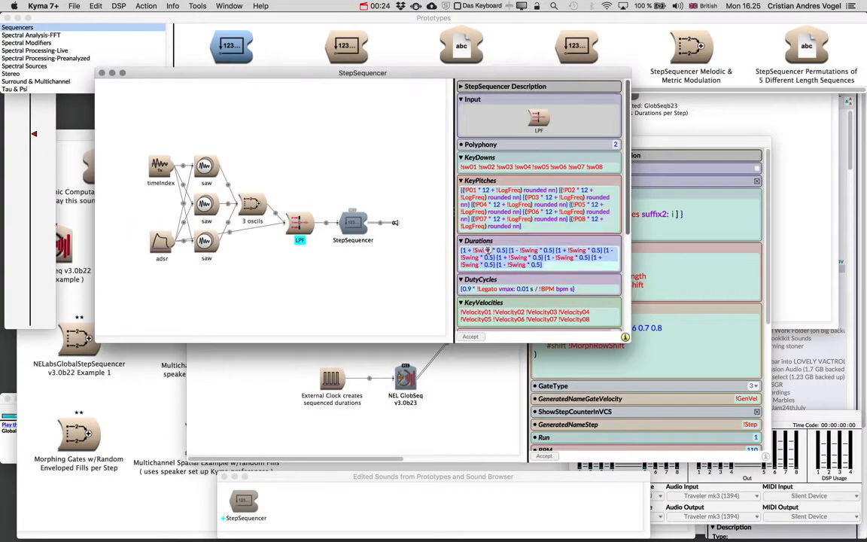
{"action": "left_click", "coordinate": [324, 161]}
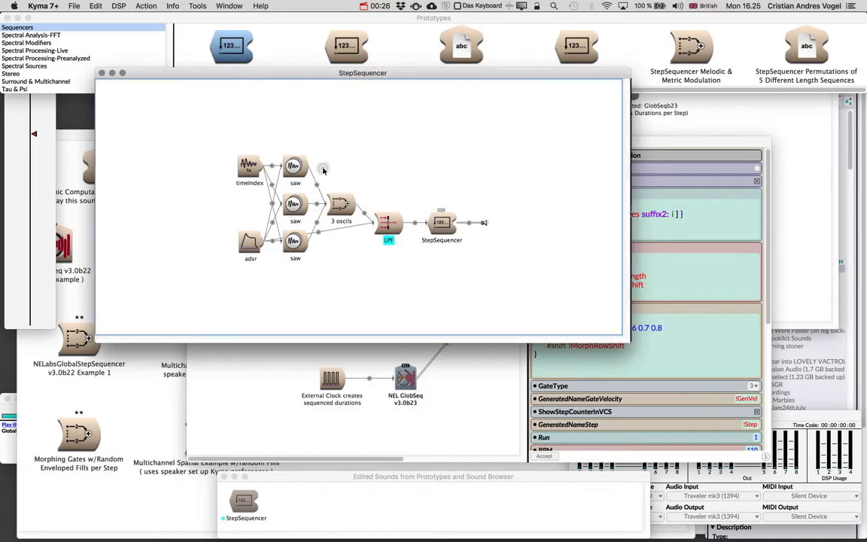
{"action": "key", "text": "super+w"}
Step: Open the StepSequencer Duration Sequence prototype and examine its Durations expression in enlarged text with a wider parameter area
{"action": "double_click", "coordinate": [574, 45]}
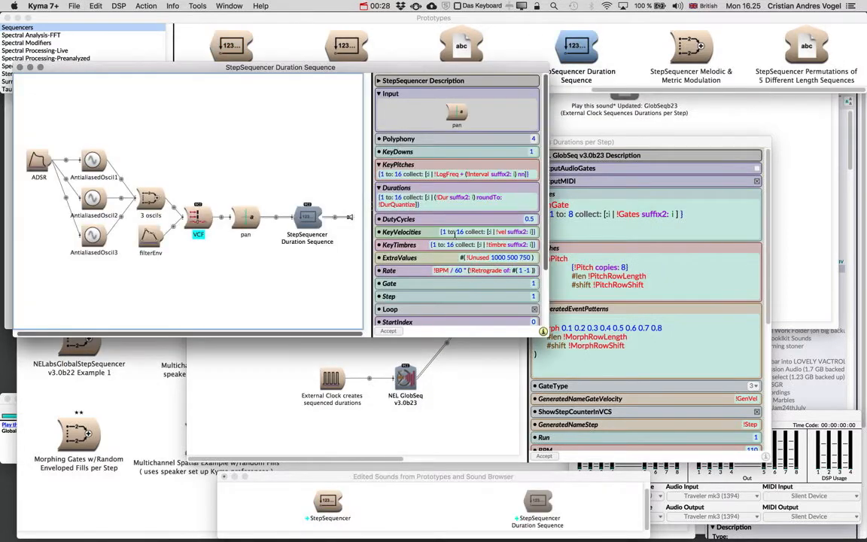
{"action": "left_click", "coordinate": [443, 202]}
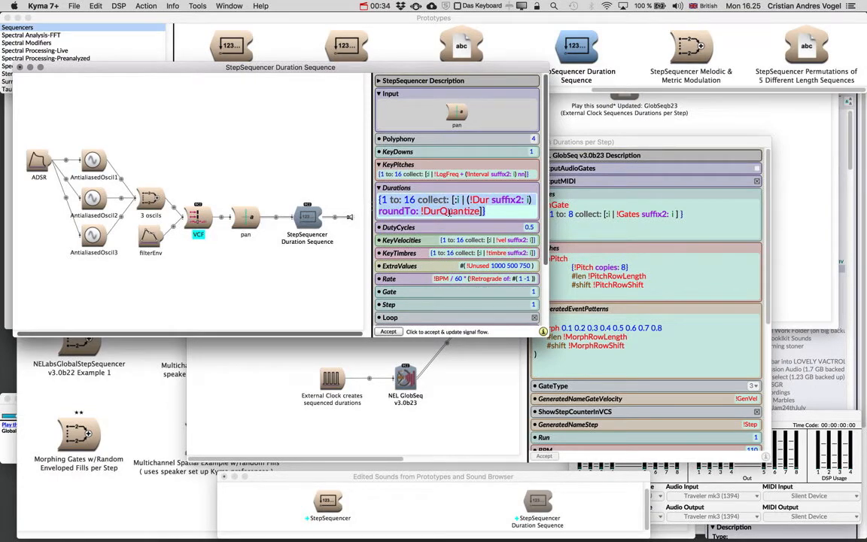
{"action": "left_click_drag", "start_coordinate": [369, 208], "coordinate": [348, 211]}
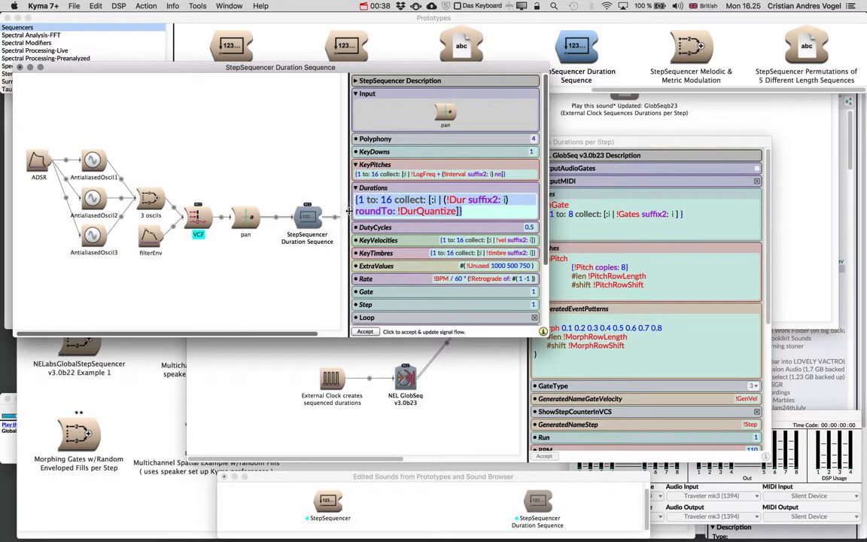
Step: Play the StepSequencer Duration Sequence and set both Dur04 and Dur07 to 1.0 in its control surface
{"action": "left_click", "coordinate": [283, 148]}
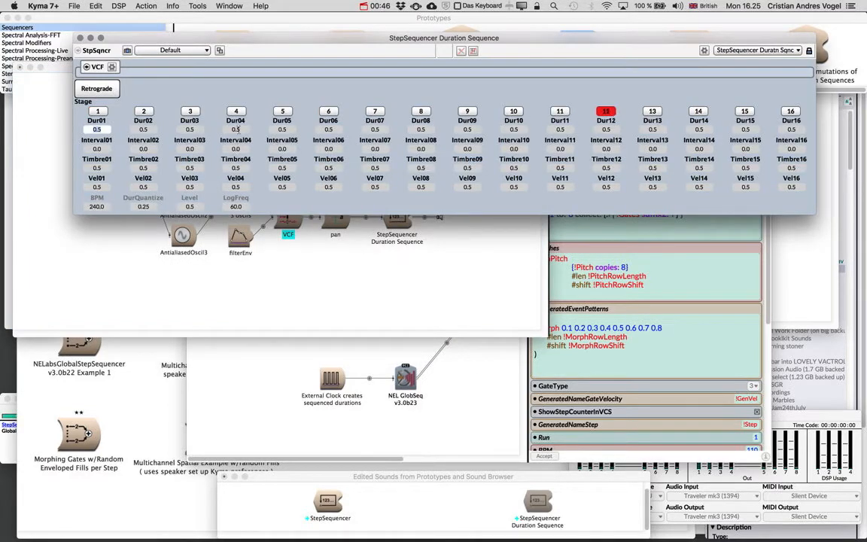
{"action": "key", "text": "BackSpace"}
{"action": "key", "text": "BackSpace"}
{"action": "key", "text": "BackSpace"}
{"action": "type", "text": "1.0"}
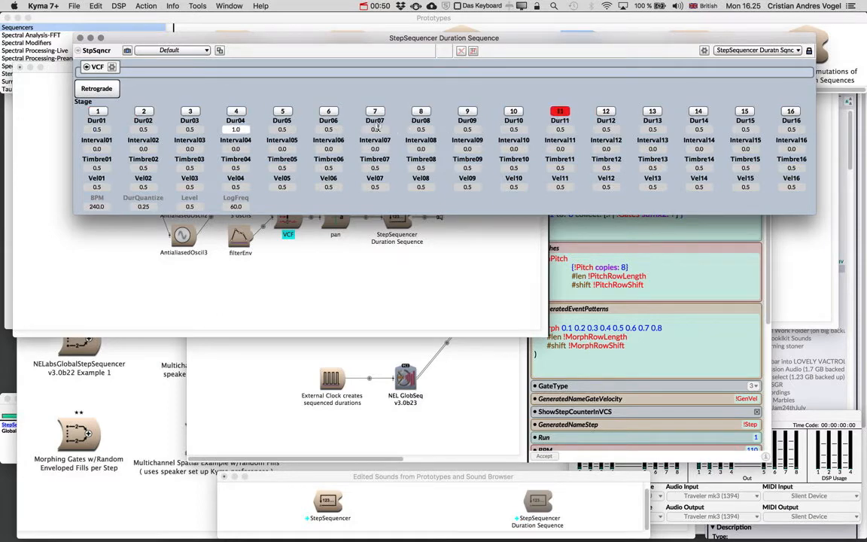
{"action": "left_click", "coordinate": [376, 130]}
{"action": "key", "text": "BackSpace"}
{"action": "key", "text": "BackSpace"}
{"action": "key", "text": "BackSpace"}
{"action": "type", "text": "1.0"}
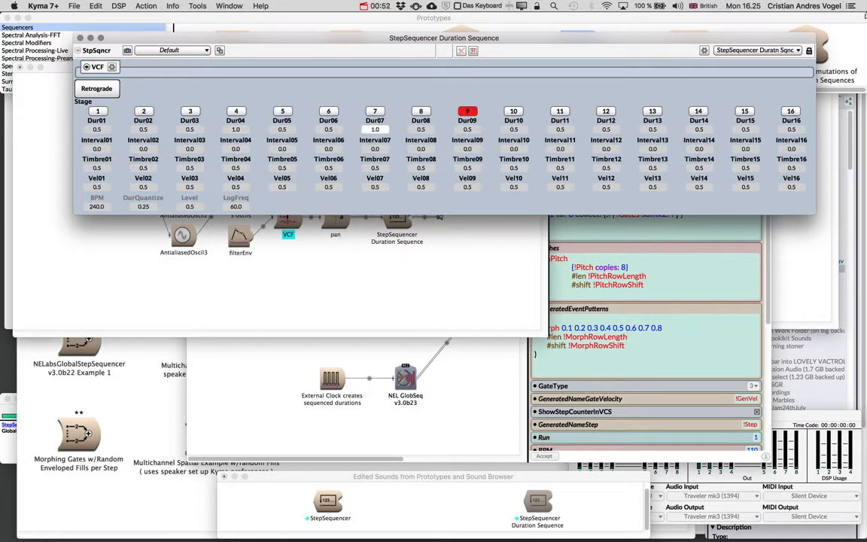
Step: Set Dur13 to 0.5, and close the control surface and the StepSequencer Duration Sequence editor
{"action": "left_click", "coordinate": [657, 130]}
{"action": "type", "text": "2"}
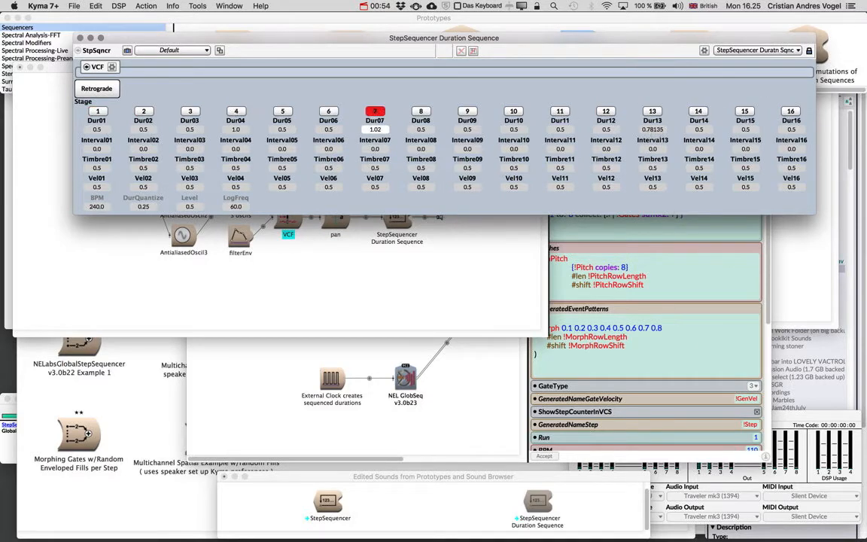
{"action": "double_click", "coordinate": [658, 131]}
{"action": "type", "text": "0.5"}
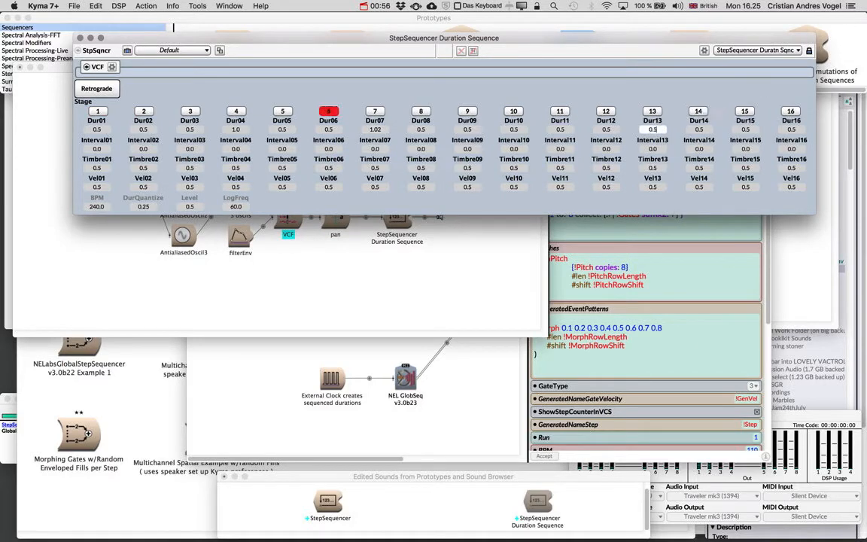
{"action": "key", "text": "super+w"}
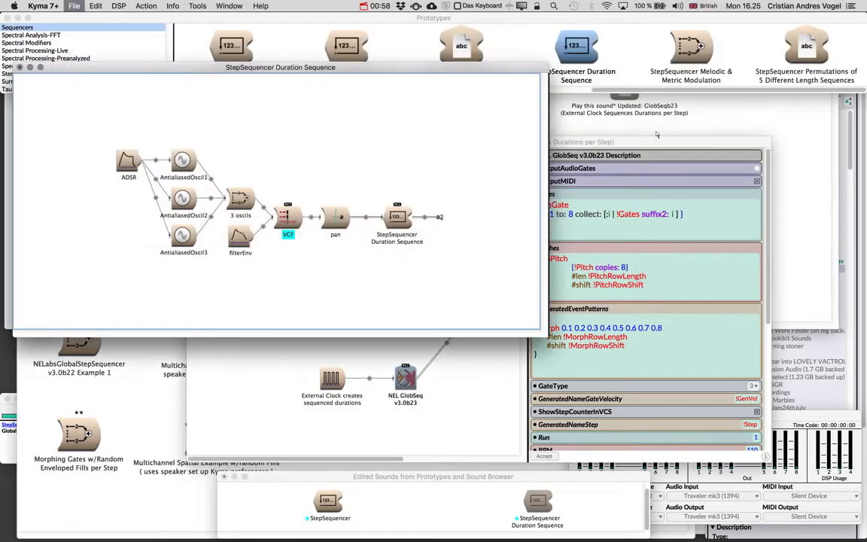
{"action": "key", "text": "super+w"}
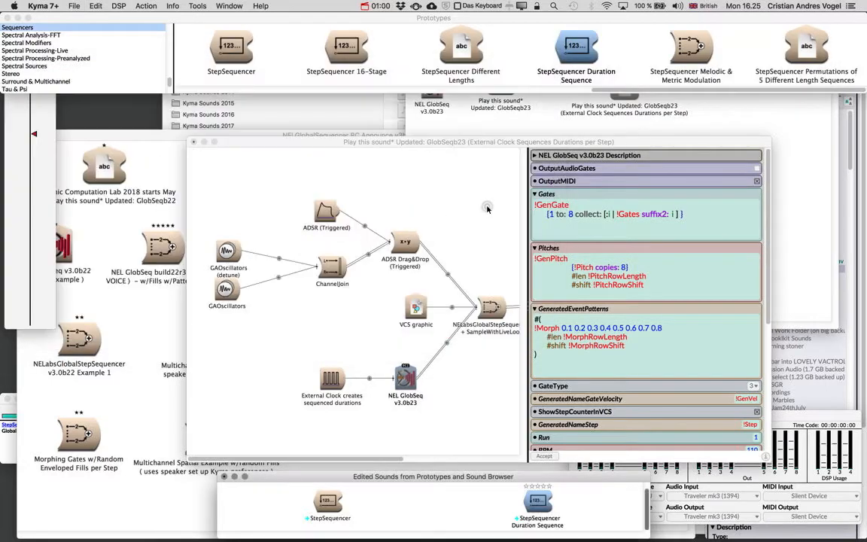
Step: In the GlobSeqb23 external clock Sound, set NEL GlobSeq's BPM to !BPM and its RateScale to !RateScale
{"action": "left_click", "coordinate": [448, 199]}
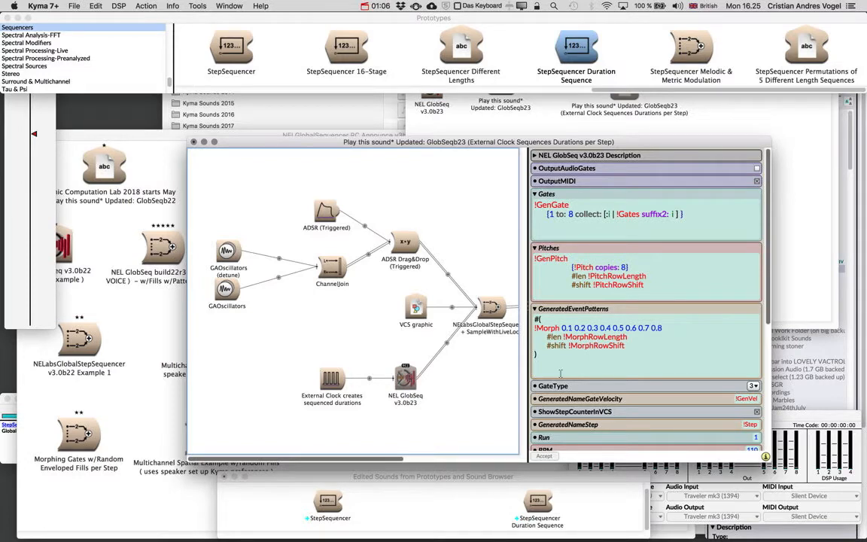
{"action": "scroll", "coordinate": [653, 341], "scroll_direction": "down", "scroll_amount": 5}
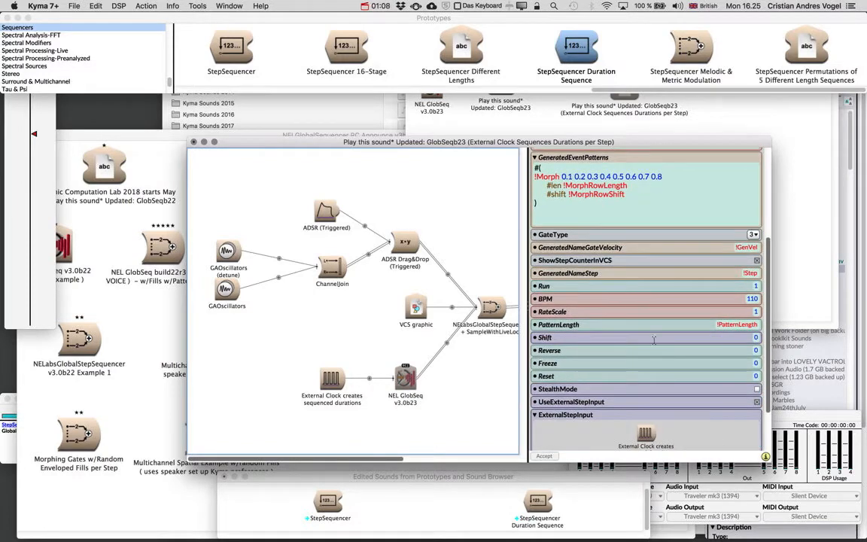
{"action": "double_click", "coordinate": [756, 301]}
{"action": "type", "text": "!BPM"}
{"action": "double_click", "coordinate": [755, 311]}
{"action": "type", "text": "!RateScale"}
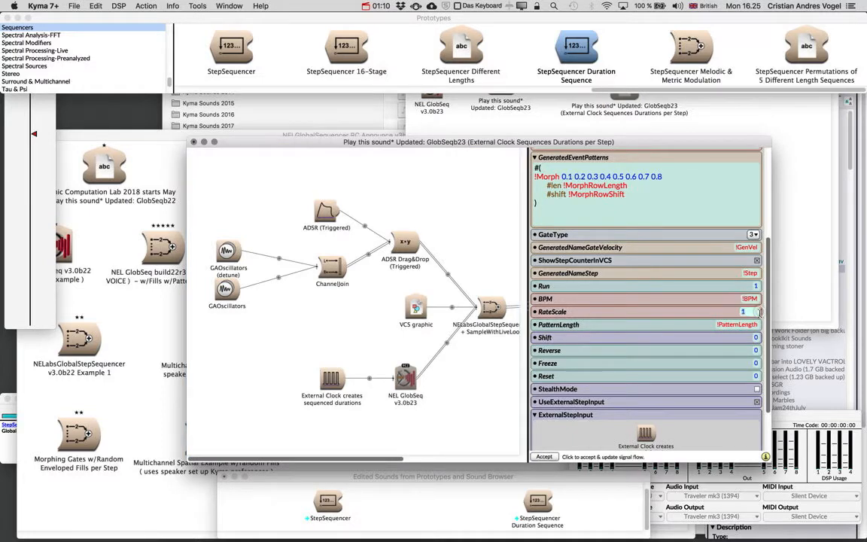
{"action": "left_click", "coordinate": [480, 246]}
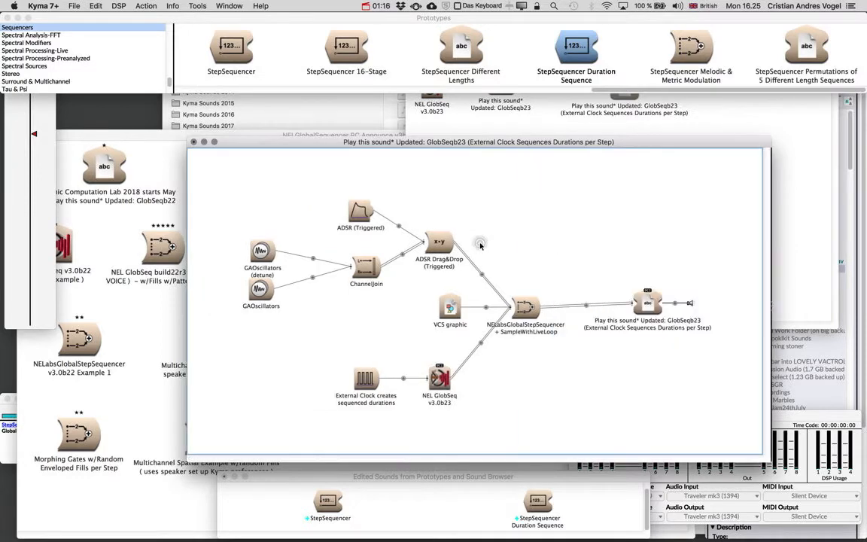
Step: Examine NEL GlobSeq's external step input settings, switching UseExternalStepInput off and on again
{"action": "left_click", "coordinate": [431, 382]}
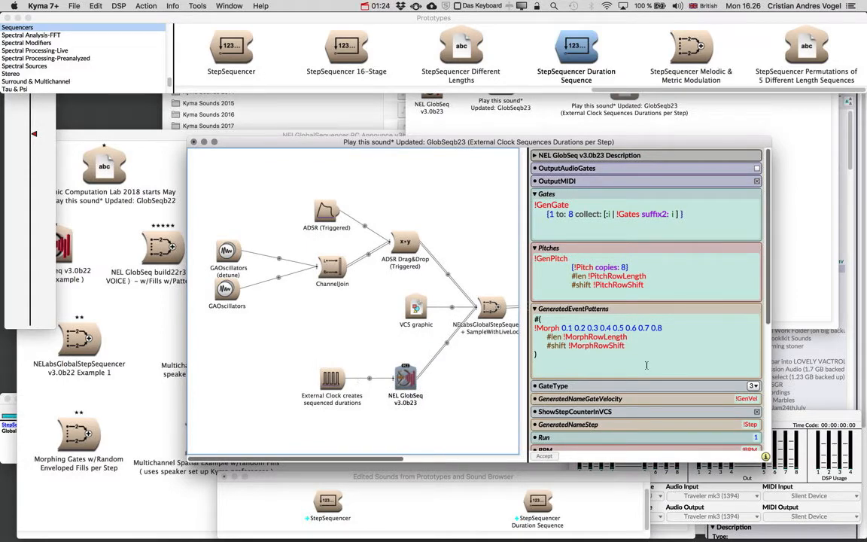
{"action": "scroll", "coordinate": [646, 365], "scroll_direction": "down", "scroll_amount": 10}
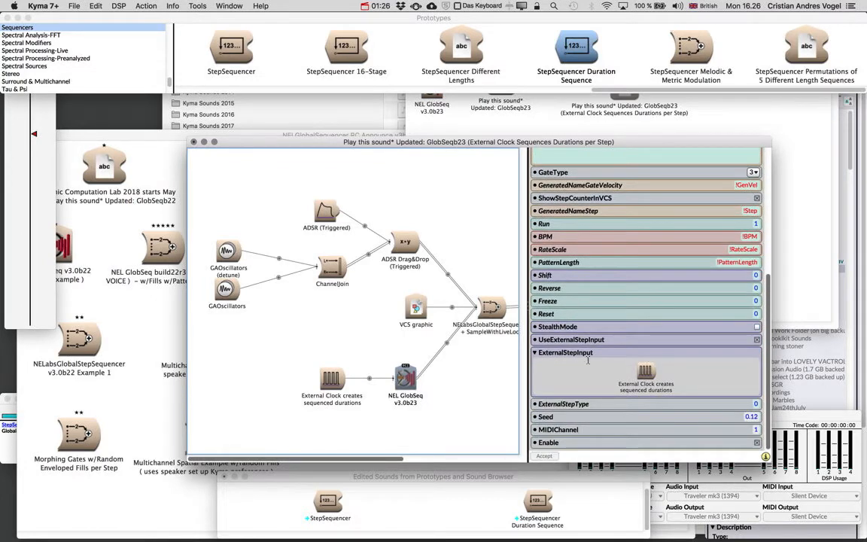
{"action": "left_click", "coordinate": [570, 340]}
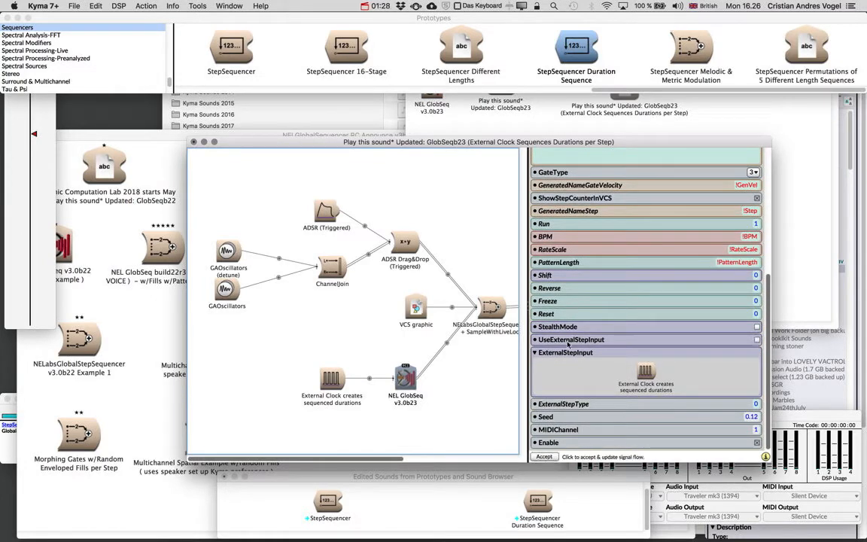
{"action": "mouse_move", "coordinate": [332, 381]}
{"action": "left_click", "coordinate": [757, 341]}
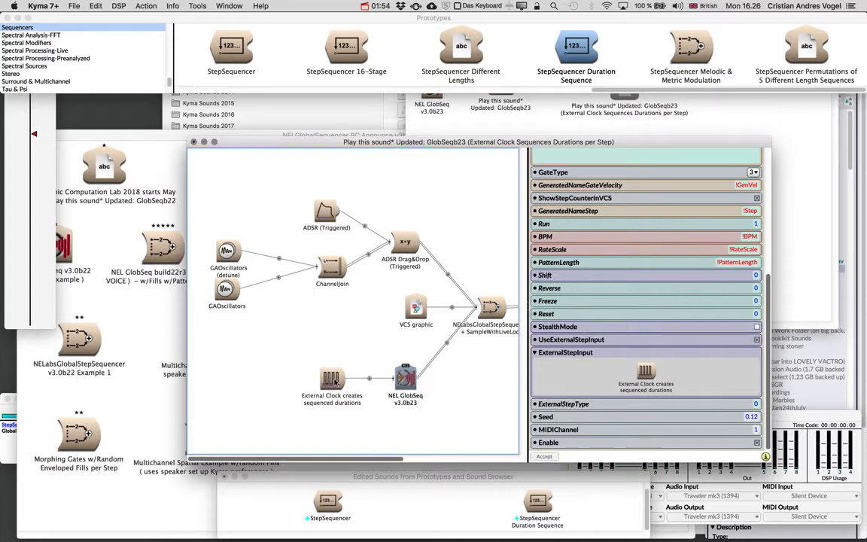
Step: Enlarge the Period expression of the External Clock pulse train and remove "* !Dur" from its end
{"action": "left_click", "coordinate": [329, 382]}
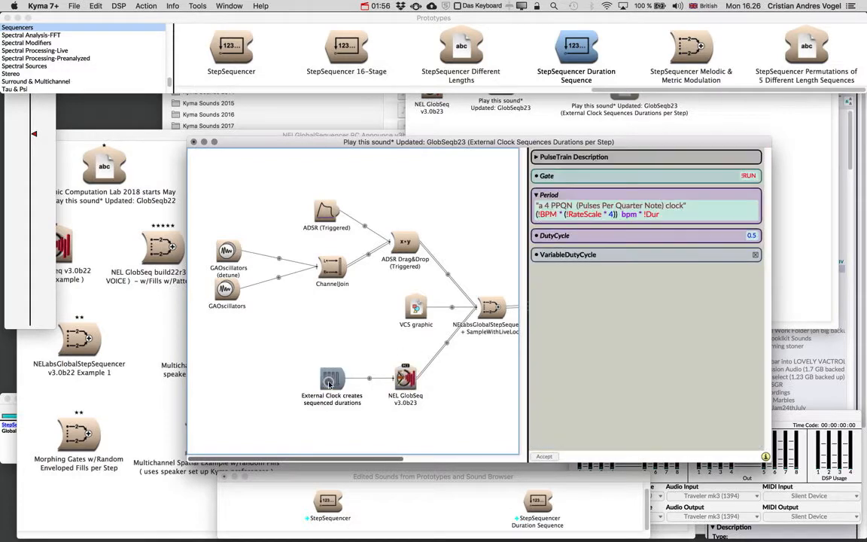
{"action": "left_click", "coordinate": [629, 214]}
{"action": "key", "text": "super+plus"}
{"action": "key", "text": "super+plus"}
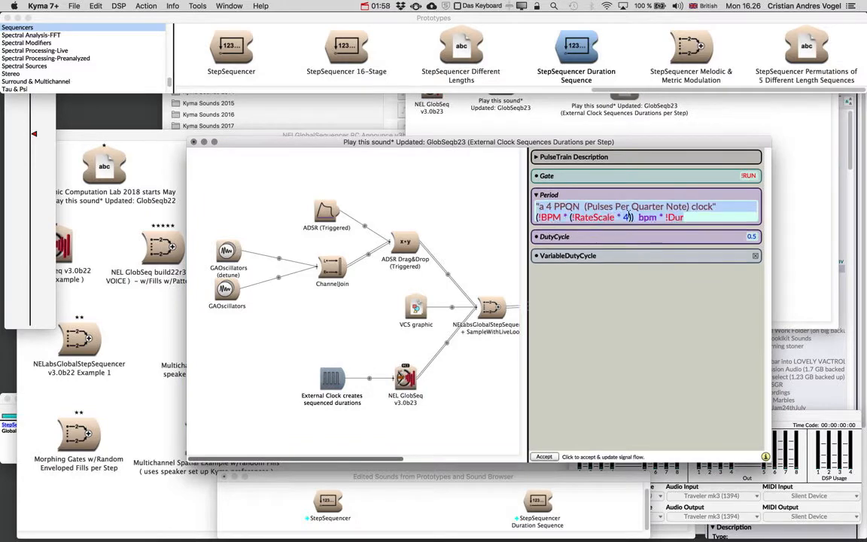
{"action": "left_click", "coordinate": [664, 218]}
{"action": "key", "text": "shift+End"}
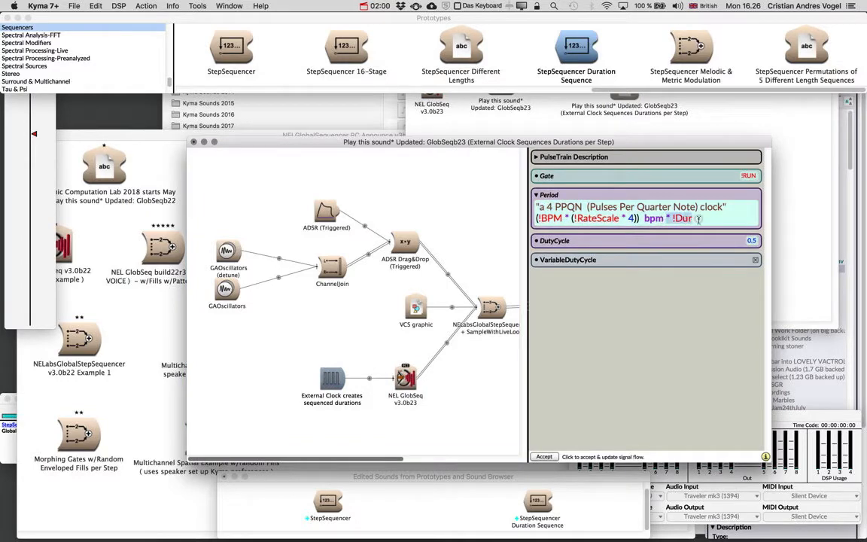
{"action": "key", "text": "BackSpace"}
Step: Add blank lines below the clock's Period expression and enter "135 bpm s" as a test expression
{"action": "key", "text": "Return"}
{"action": "key", "text": "Return"}
{"action": "key", "text": "Return"}
{"action": "key", "text": "Return"}
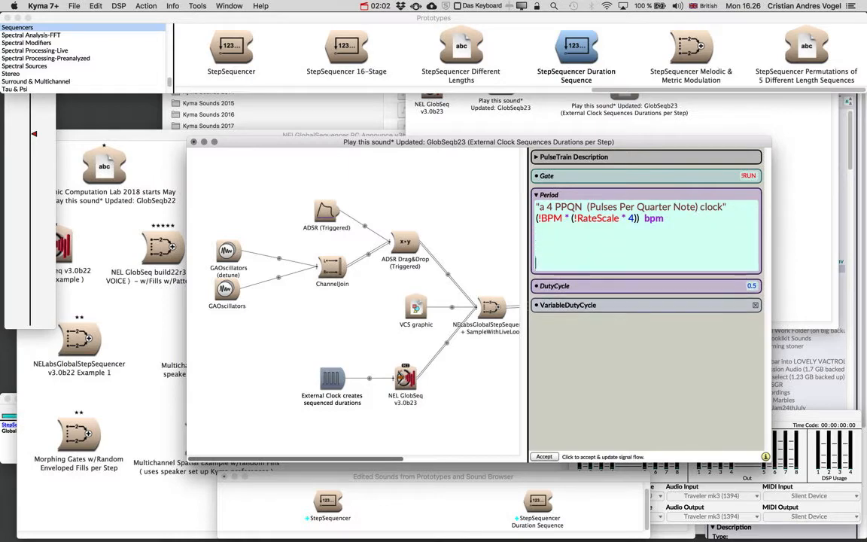
{"action": "key", "text": "super+plus"}
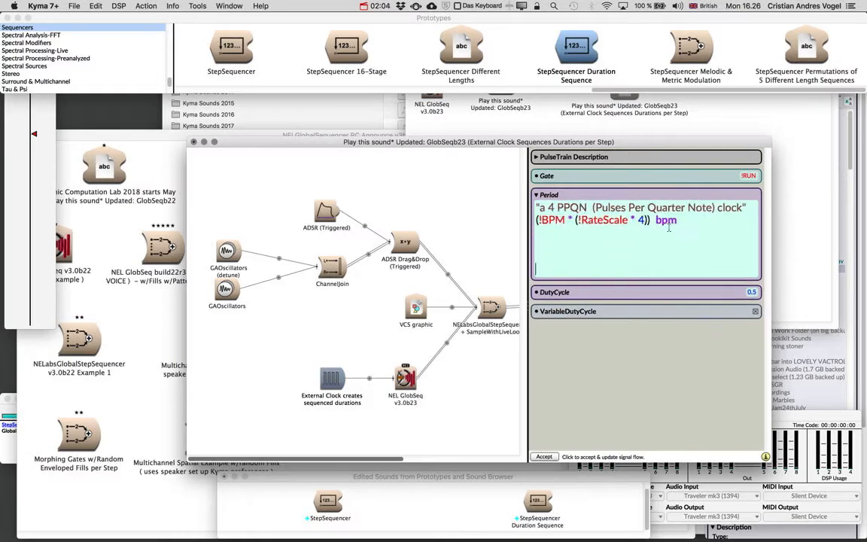
{"action": "type", "text": "135 bpm s"}
Step: Evaluate the selected "135 bpm s" expression in place and delete the inserted result
{"action": "left_click_drag", "start_coordinate": [579, 270], "coordinate": [536, 270]}
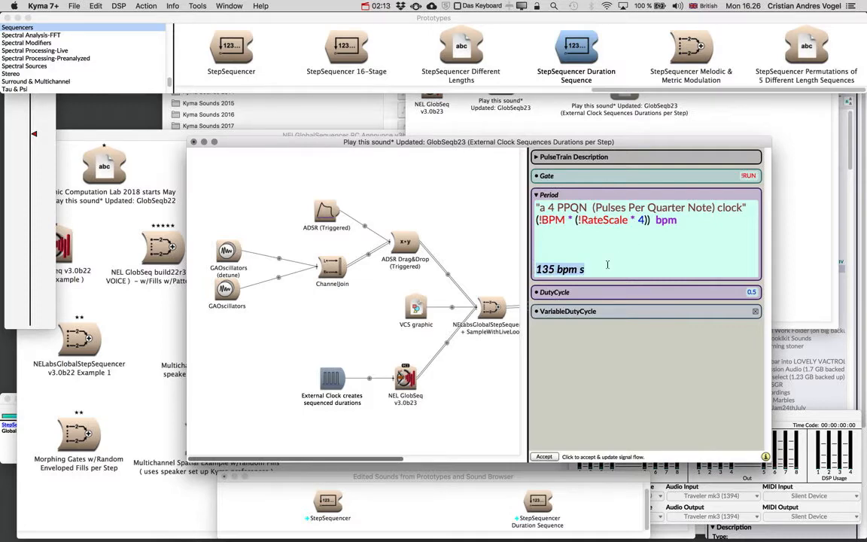
{"action": "left_click", "coordinate": [118, 5]}
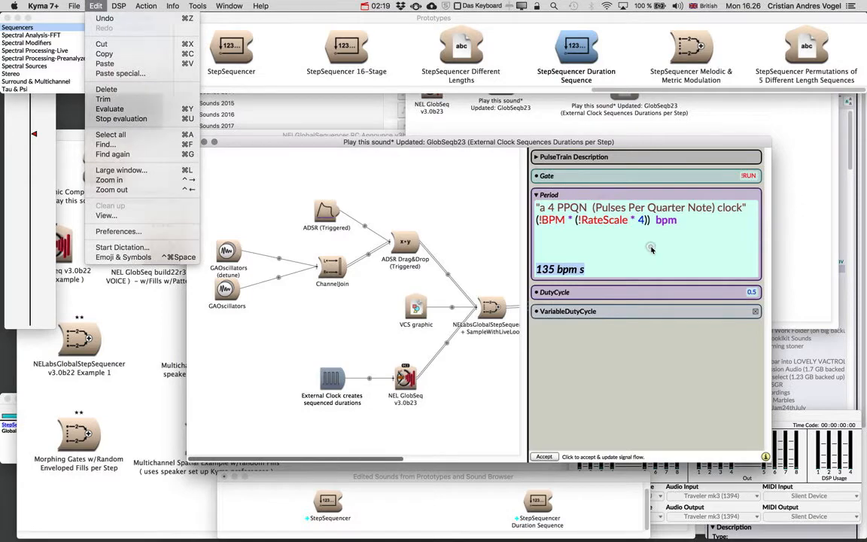
{"action": "left_click", "coordinate": [585, 223]}
{"action": "key", "text": "super+y"}
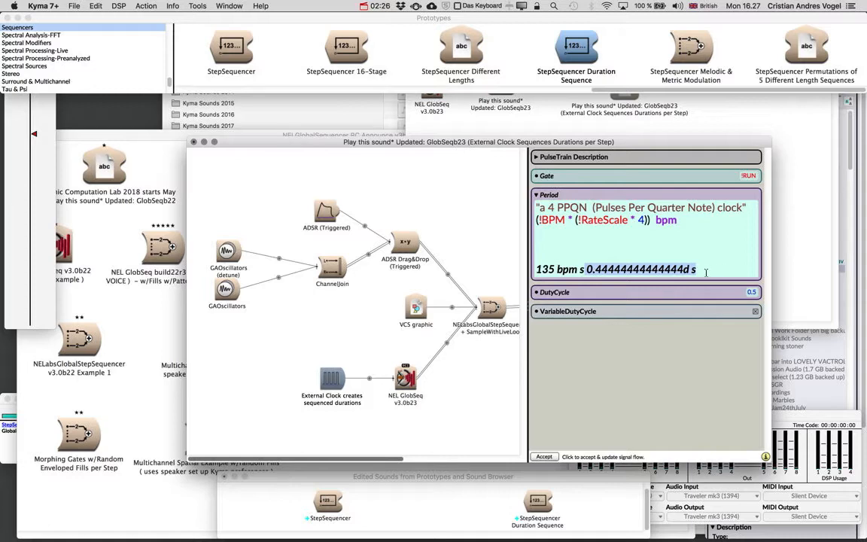
{"action": "key", "text": "BackSpace"}
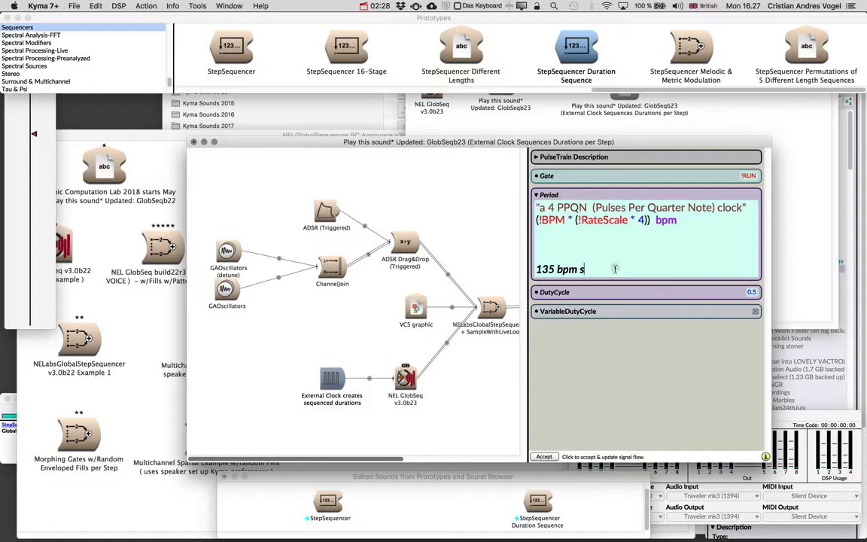
Step: Delete the "135 bpm s" test expression and the blank lines below the clock's Period expression
{"action": "key", "text": "BackSpace"}
{"action": "key", "text": "BackSpace"}
{"action": "key", "text": "BackSpace"}
{"action": "key", "text": "BackSpace"}
{"action": "key", "text": "BackSpace"}
{"action": "key", "text": "BackSpace"}
{"action": "key", "text": "BackSpace"}
{"action": "key", "text": "BackSpace"}
{"action": "key", "text": "BackSpace"}
{"action": "key", "text": "BackSpace"}
{"action": "key", "text": "BackSpace"}
{"action": "key", "text": "BackSpace"}
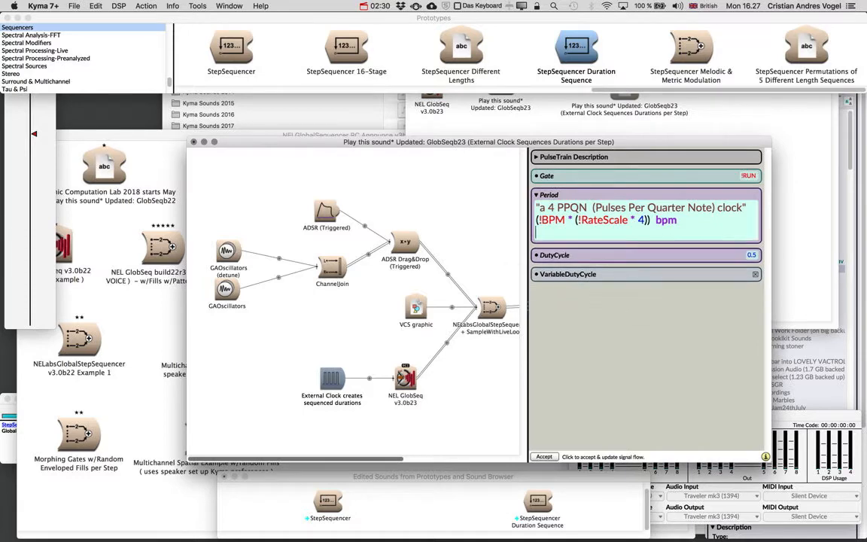
{"action": "key", "text": "BackSpace"}
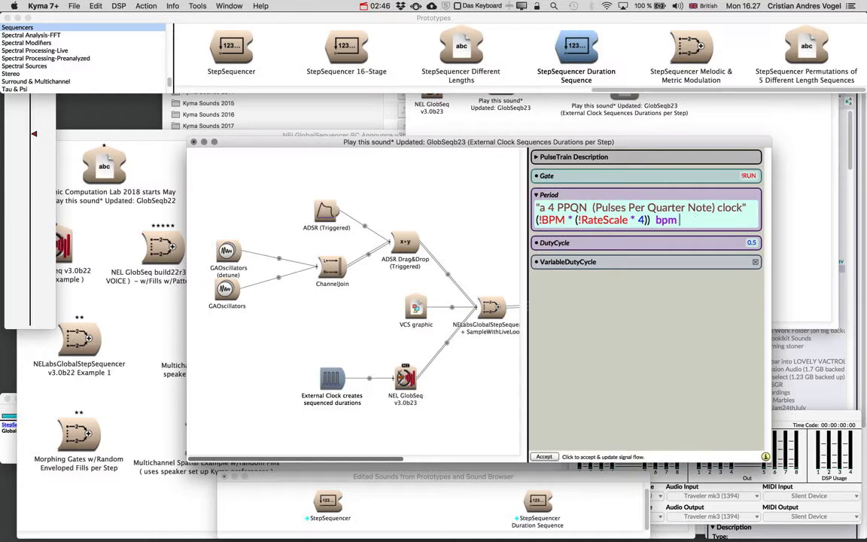
Step: Try multiplying the clock's Period expression by 1, 2, 4 and 0.5, removing each factor again
{"action": "type", "text": "* "}
{"action": "type", "text": "1"}
{"action": "mouse_move", "coordinate": [554, 197]}
{"action": "key", "text": "BackSpace"}
{"action": "type", "text": "2"}
{"action": "key", "text": "BackSpace"}
{"action": "type", "text": "4"}
{"action": "key", "text": "BackSpace"}
{"action": "key", "text": "BackSpace"}
{"action": "key", "text": "BackSpace"}
{"action": "type", "text": "* 0.5"}
{"action": "key", "text": "BackSpace"}
{"action": "key", "text": "BackSpace"}
{"action": "key", "text": "BackSpace"}
{"action": "key", "text": "BackSpace"}
{"action": "key", "text": "BackSpace"}
Step: Multiply the external clock's Period expression by the event value !Dur
{"action": "type", "text": "* !Period"}
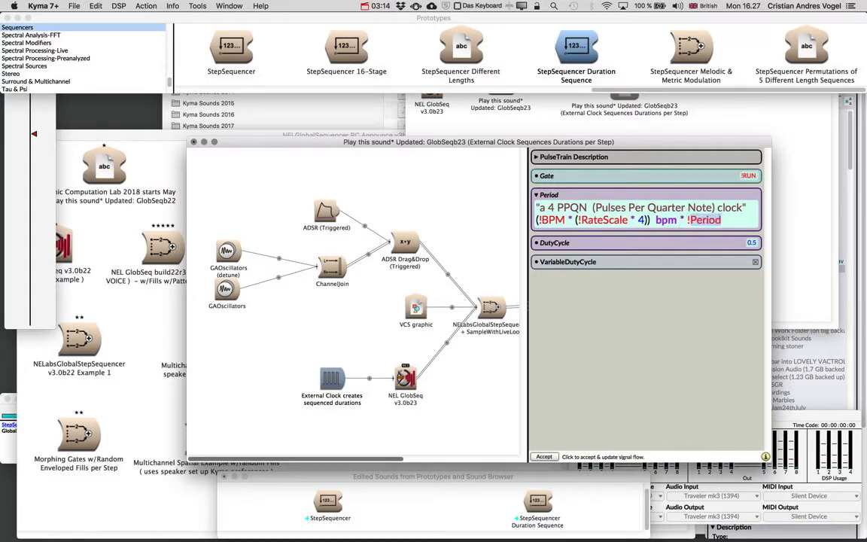
{"action": "type", "text": "Dur"}
{"action": "left_click", "coordinate": [322, 298]}
Step: Add a second pattern "#( !Dur 1 1 2 0.5 )" below the !Morph pattern in NEL GlobSeq's GeneratedEventPatterns
{"action": "left_click", "coordinate": [440, 384]}
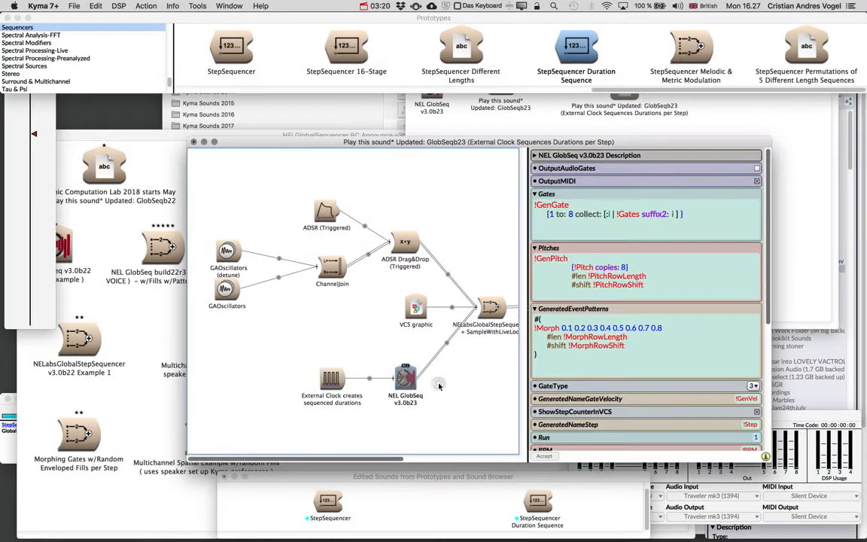
{"action": "left_click", "coordinate": [550, 356]}
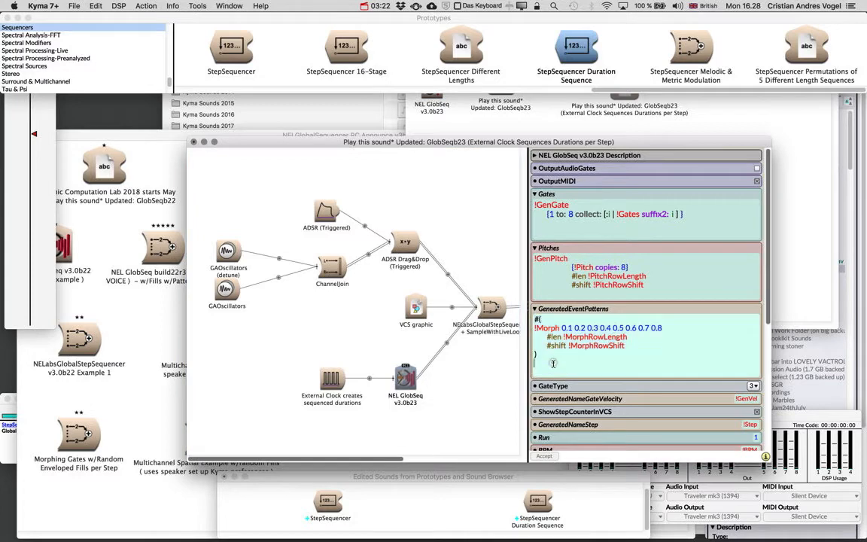
{"action": "key", "text": "Return"}
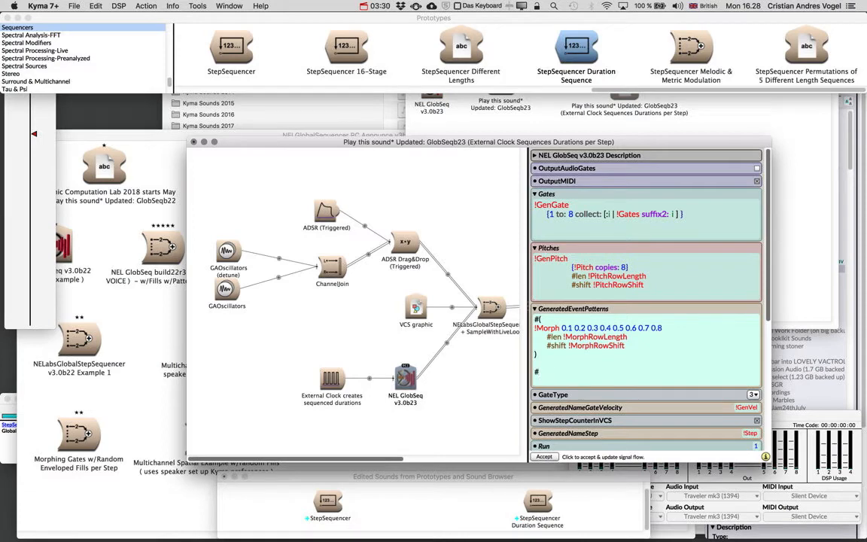
{"action": "key", "text": "Return"}
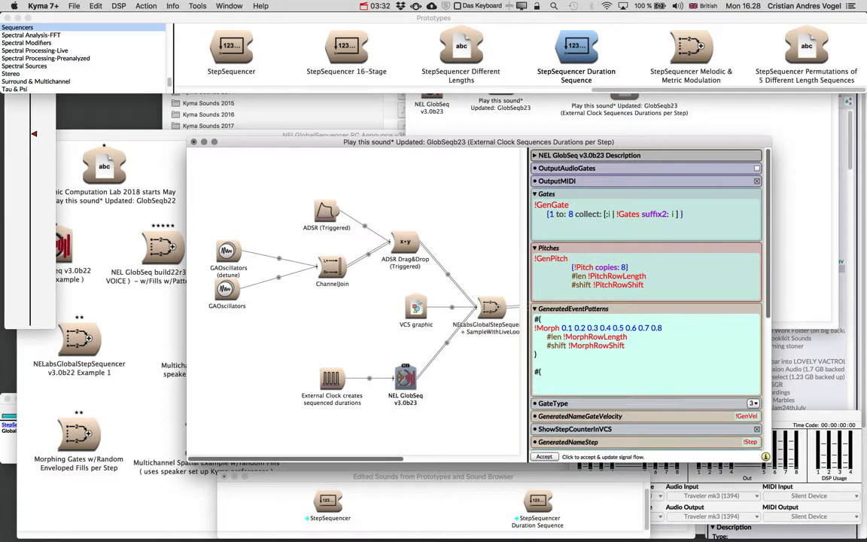
{"action": "type", "text": "!Dur 1 1 2 0.5"}
{"action": "key", "text": "Return"}
{"action": "type", "text": ")"}
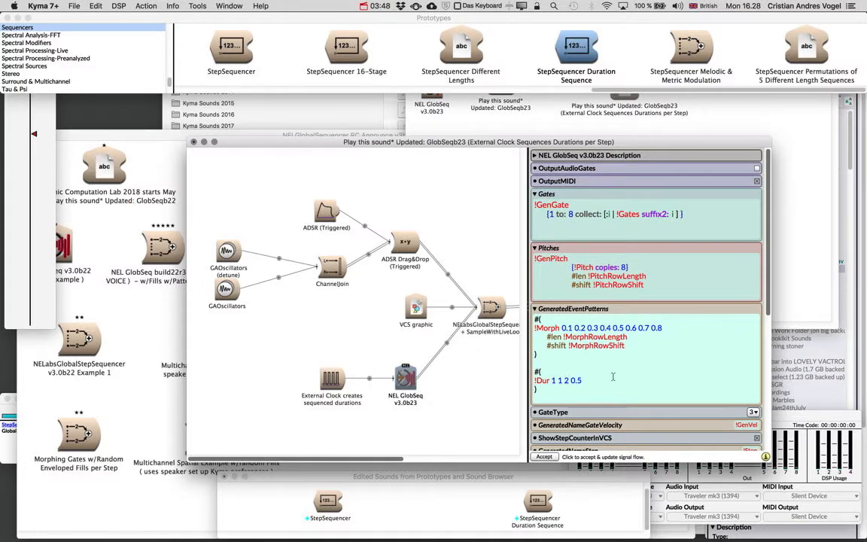
Step: Play the sound with the new duration row and set RateScale to 0.5 on the control surface
{"action": "left_click", "coordinate": [576, 228]}
{"action": "left_click", "coordinate": [551, 227]}
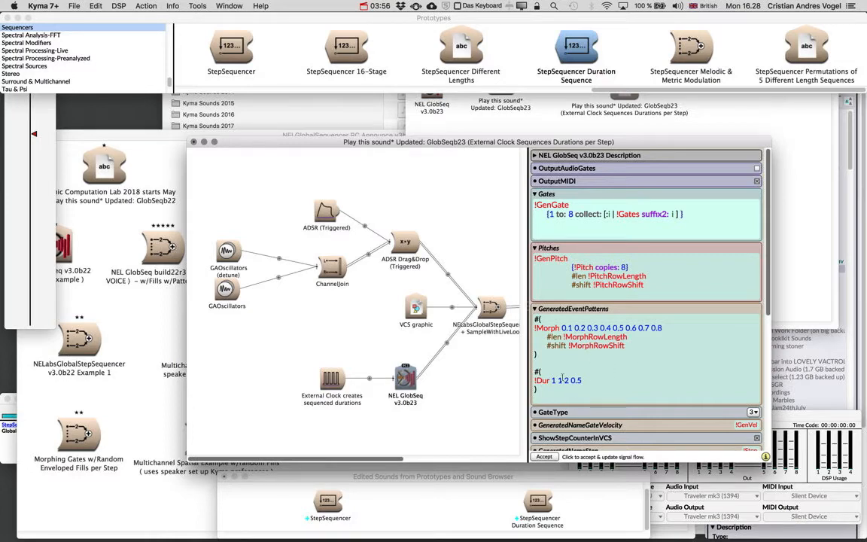
{"action": "left_click", "coordinate": [586, 379]}
{"action": "left_click", "coordinate": [482, 211]}
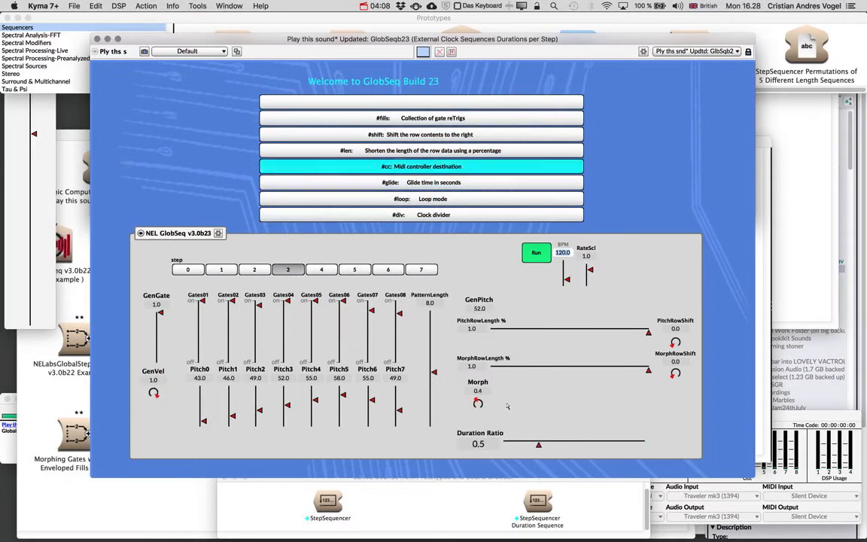
{"action": "left_click_drag", "start_coordinate": [591, 270], "coordinate": [590, 276]}
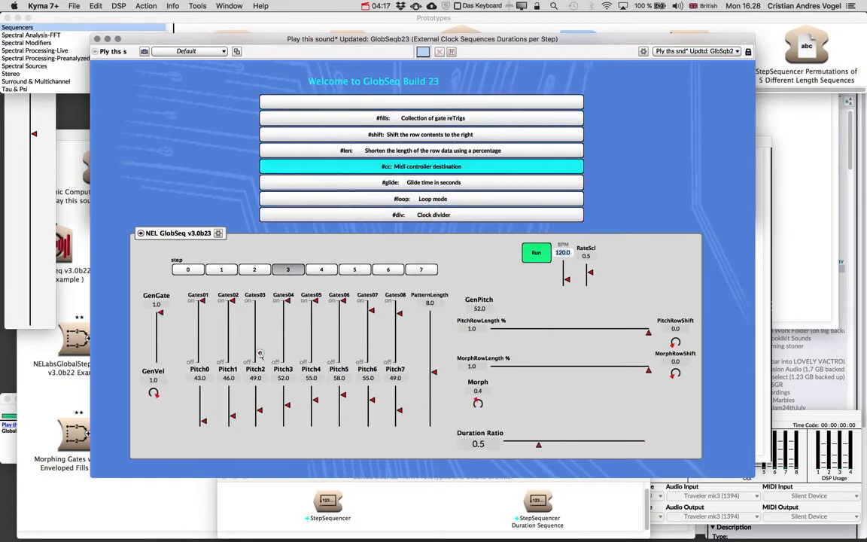
Step: Lower the Gates03, Gates04 and Gates05 faders while the sequence plays, and close the control surface
{"action": "left_click", "coordinate": [286, 343]}
{"action": "left_click", "coordinate": [315, 342]}
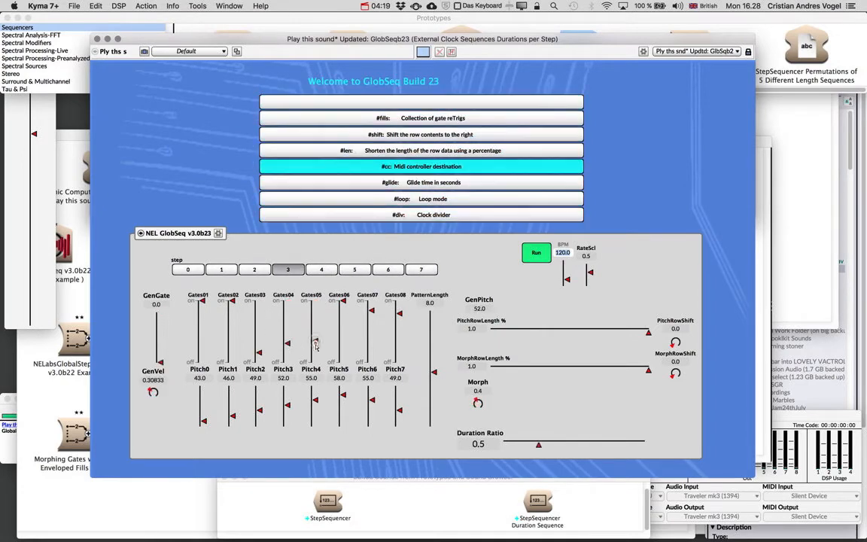
{"action": "left_click_drag", "start_coordinate": [316, 344], "coordinate": [316, 352]}
{"action": "key", "text": "super+w"}
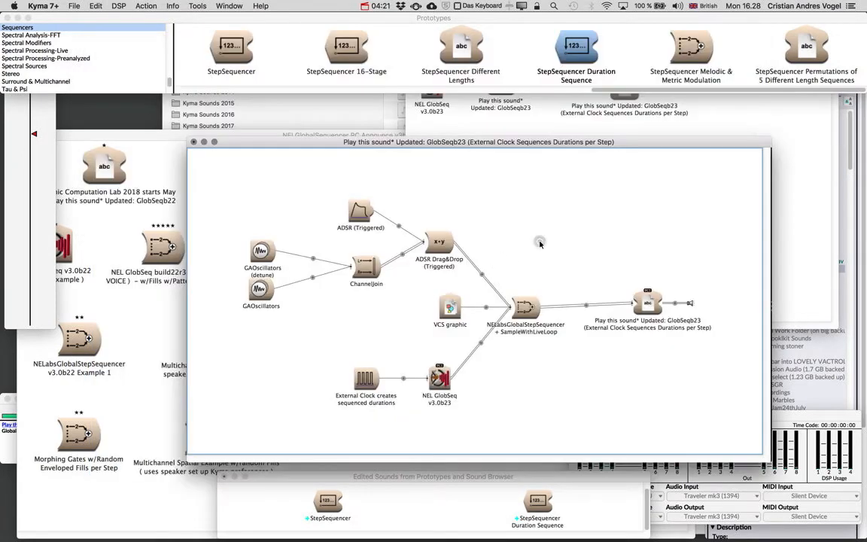
Step: Change the !Dur row in NEL GlobSeq's GeneratedEventPatterns to the three values 1 0.5 2
{"action": "left_click", "coordinate": [440, 376]}
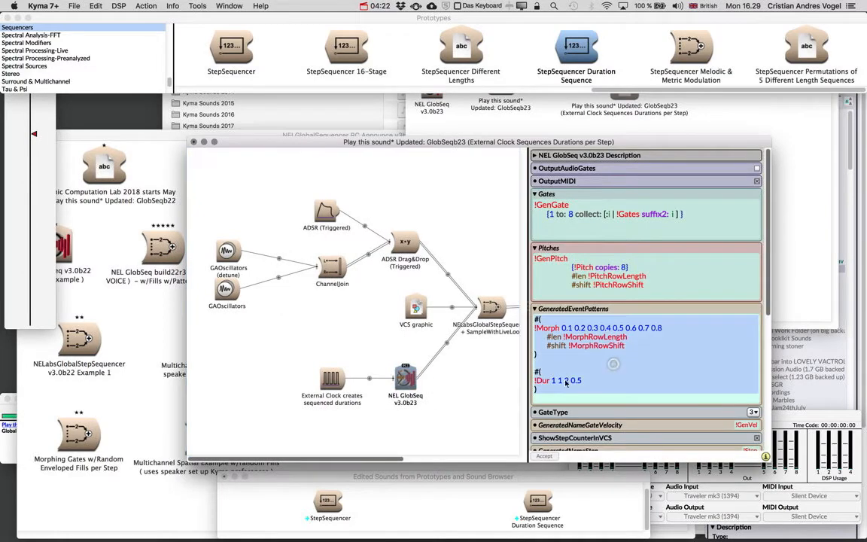
{"action": "left_click_drag", "start_coordinate": [552, 381], "coordinate": [590, 386]}
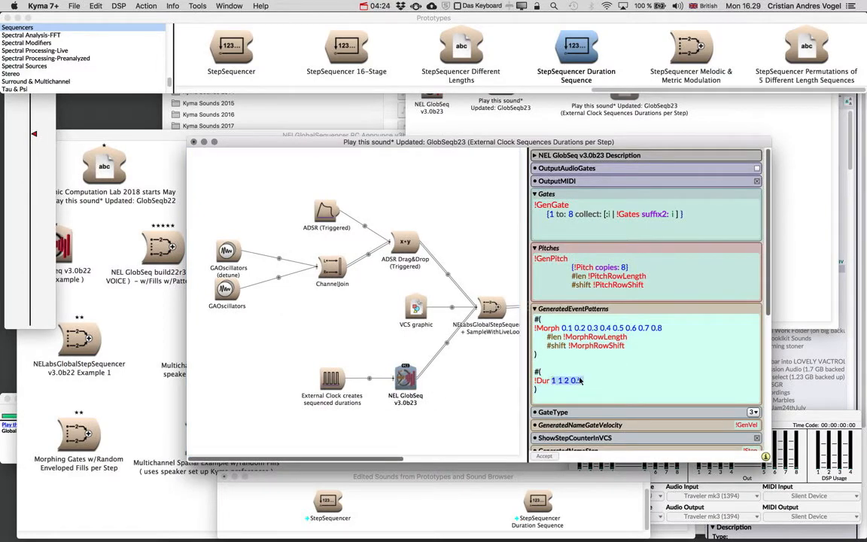
{"action": "left_click", "coordinate": [585, 385]}
{"action": "key", "text": "BackSpace"}
{"action": "key", "text": "BackSpace"}
{"action": "key", "text": "BackSpace"}
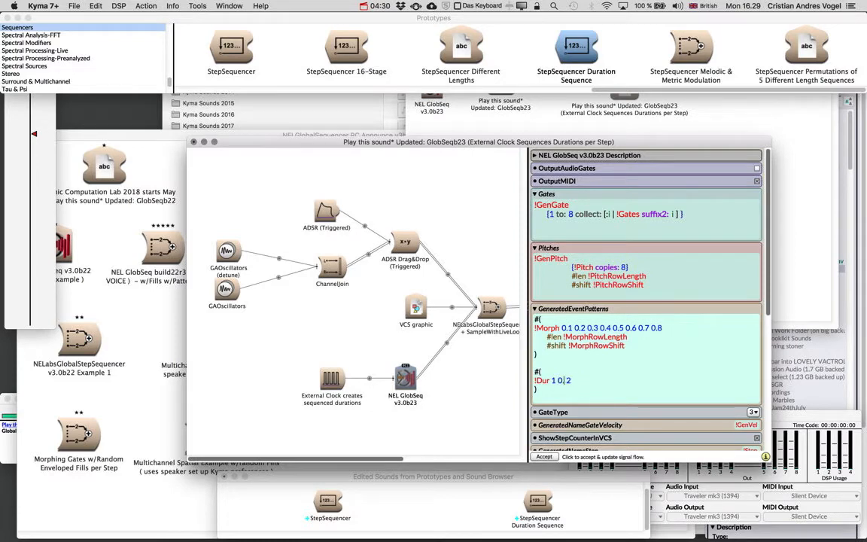
{"action": "type", "text": ".5"}
{"action": "left_click_drag", "start_coordinate": [552, 381], "coordinate": [581, 385]}
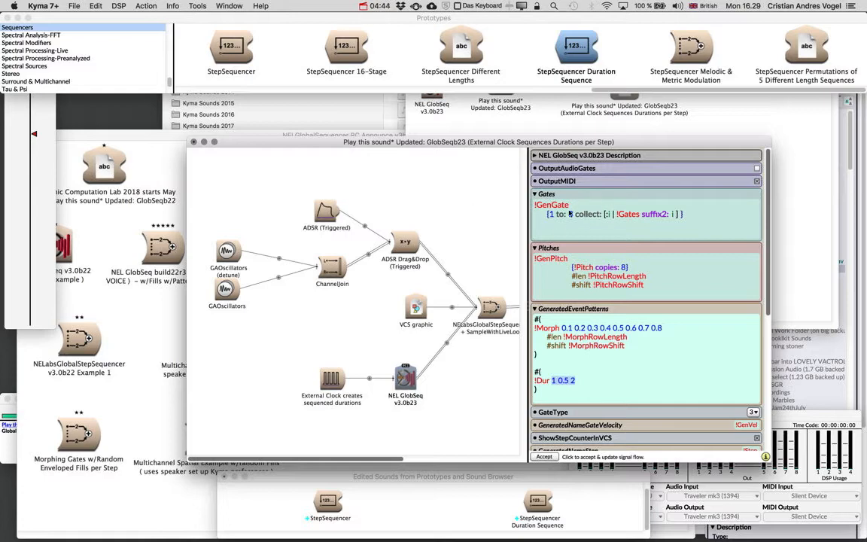
Step: Play the three-duration sequence, turn Gates03 fully off and lower Gates04 and Gates05 partway
{"action": "left_click", "coordinate": [475, 235]}
{"action": "key", "text": "space"}
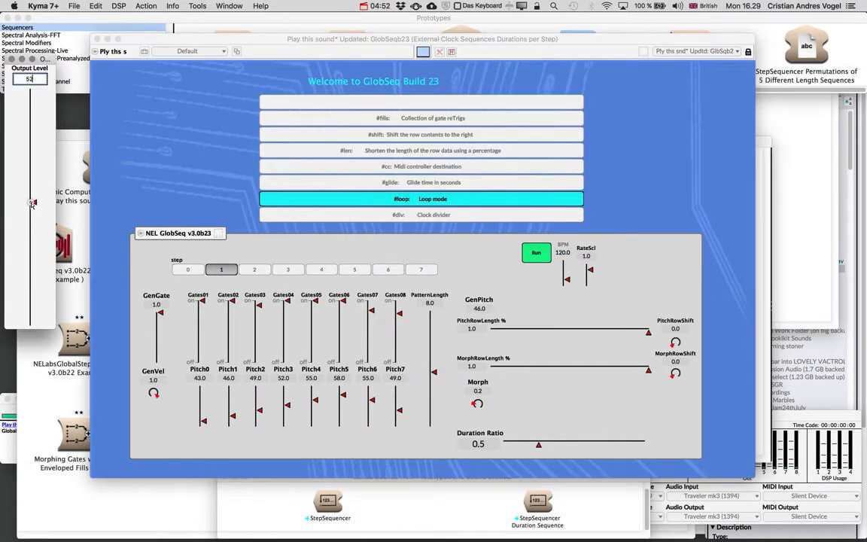
{"action": "left_click_drag", "start_coordinate": [259, 306], "coordinate": [259, 363]}
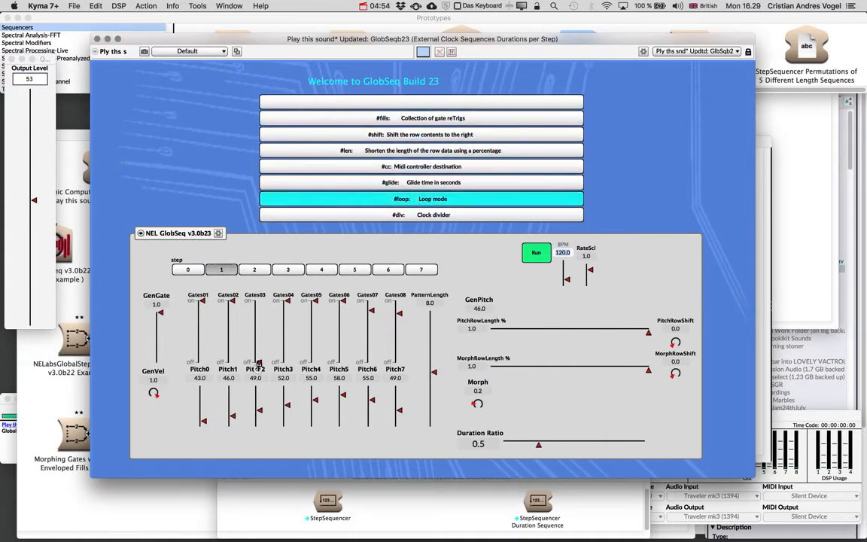
{"action": "mouse_move", "coordinate": [287, 302]}
{"action": "left_mouse_down"}
{"action": "mouse_move", "coordinate": [288, 329]}
{"action": "mouse_move", "coordinate": [317, 342]}
{"action": "left_mouse_up"}
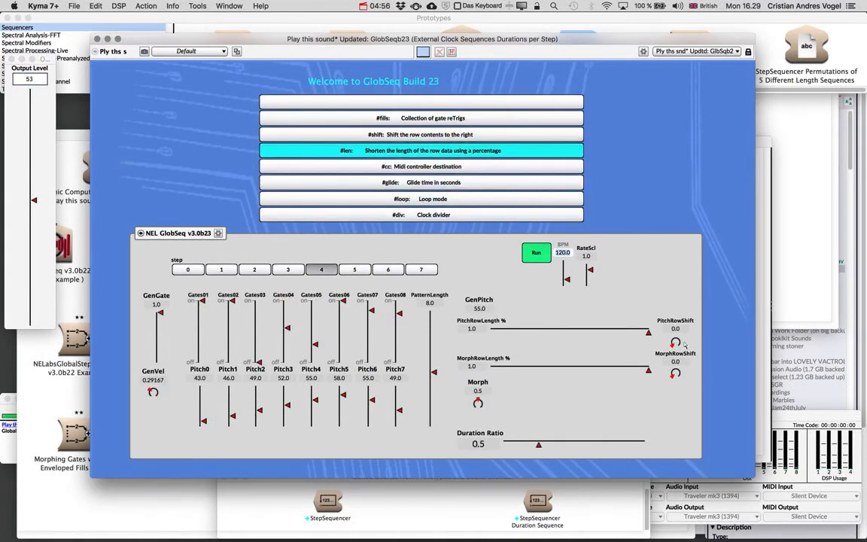
Step: Set PitchRowLength to about 0.58 and PatternLength to 11, and raise the output level
{"action": "left_click", "coordinate": [555, 332]}
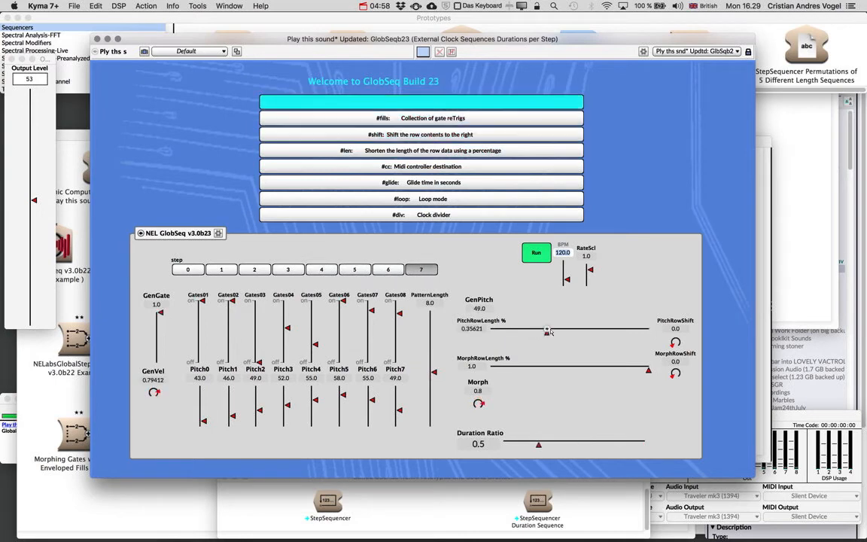
{"action": "left_click_drag", "start_coordinate": [555, 332], "coordinate": [582, 332]}
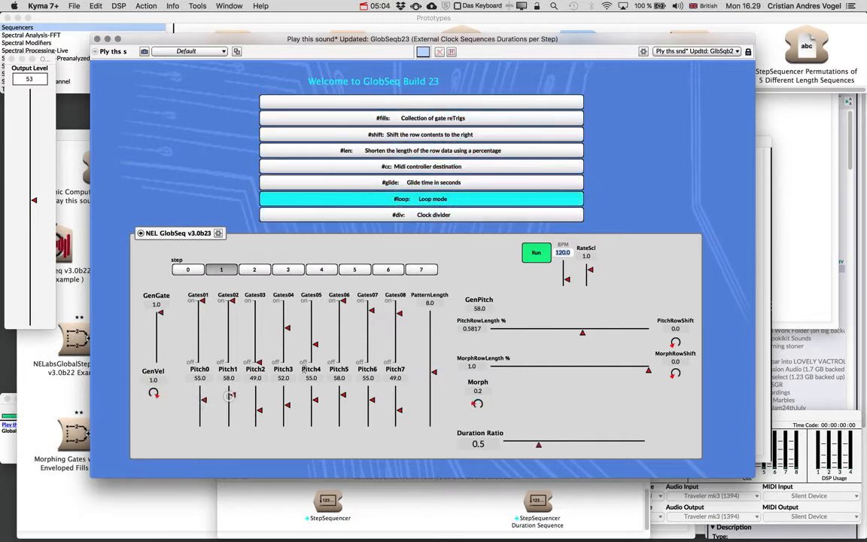
{"action": "left_click_drag", "start_coordinate": [433, 370], "coordinate": [434, 349]}
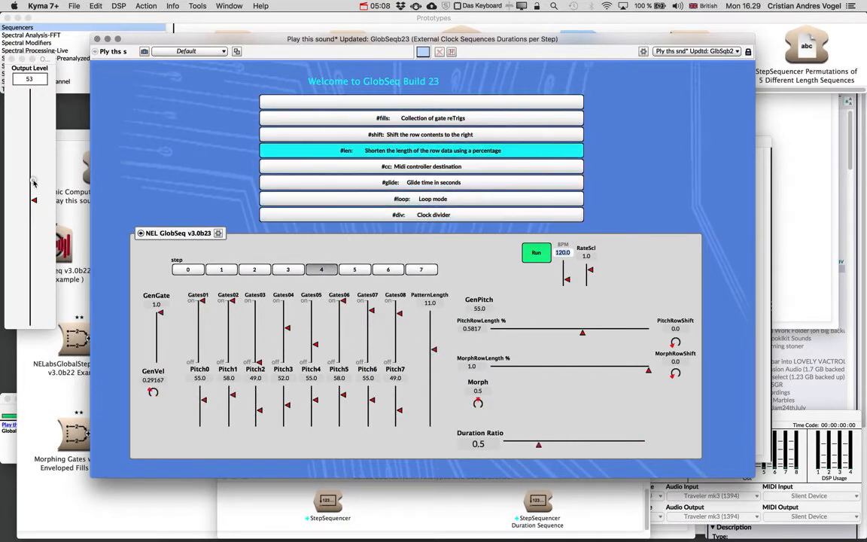
{"action": "left_click_drag", "start_coordinate": [33, 200], "coordinate": [33, 172]}
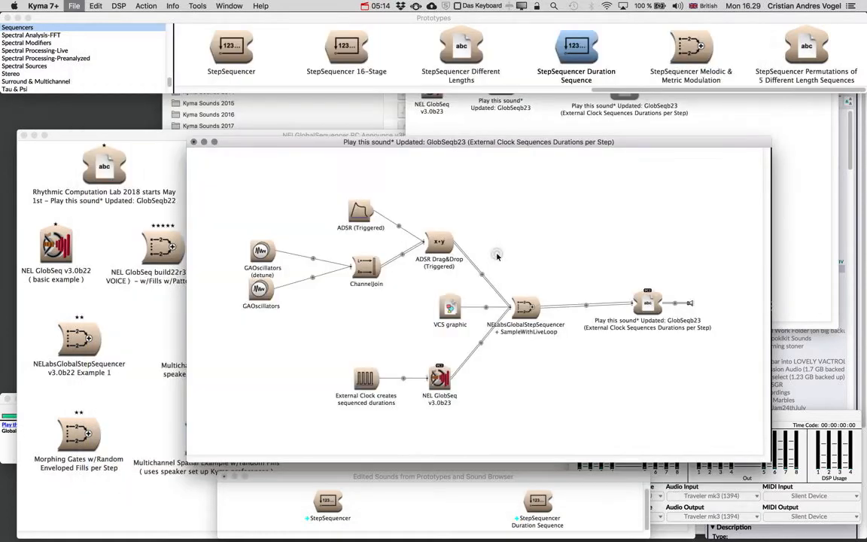
Step: Replace the fixed values 1 0.5 2 in the !Dur row with a bracketed list of !Dur01 !Dur02 !Dur03
{"action": "left_click", "coordinate": [437, 377]}
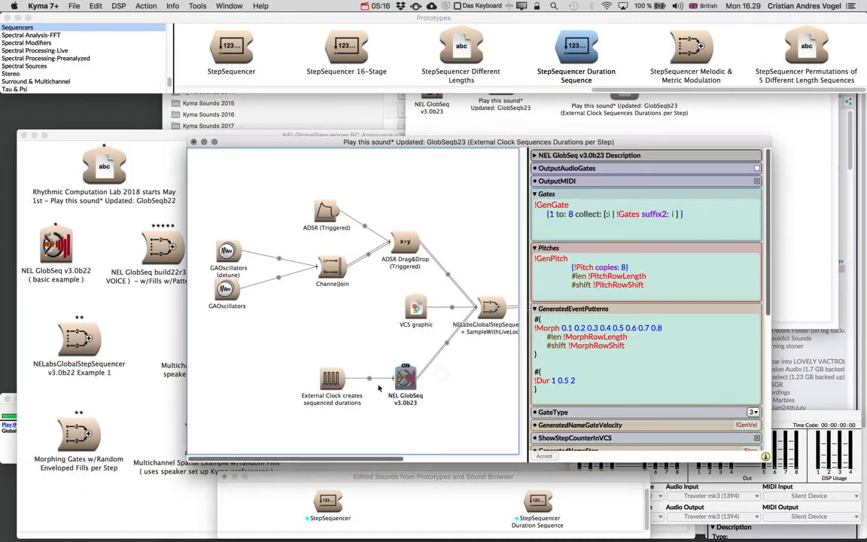
{"action": "left_click", "coordinate": [553, 316]}
{"action": "left_click", "coordinate": [574, 380]}
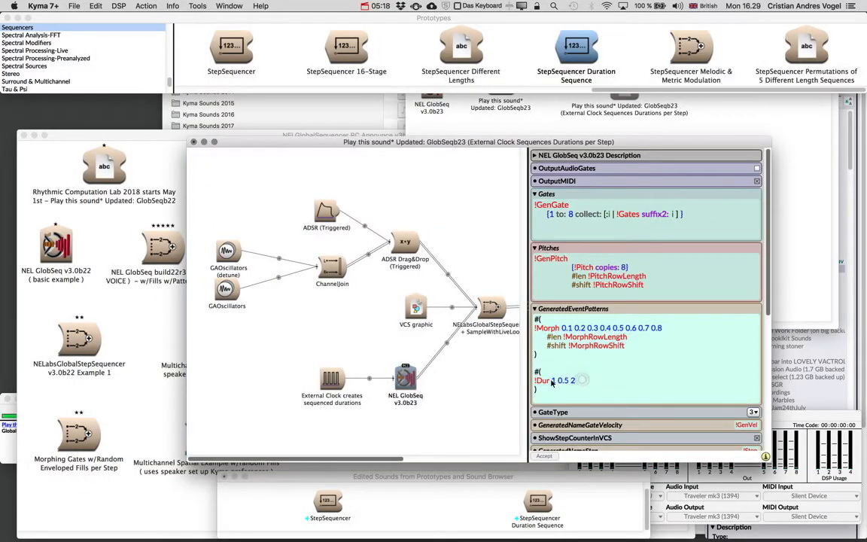
{"action": "left_click_drag", "start_coordinate": [553, 381], "coordinate": [583, 386]}
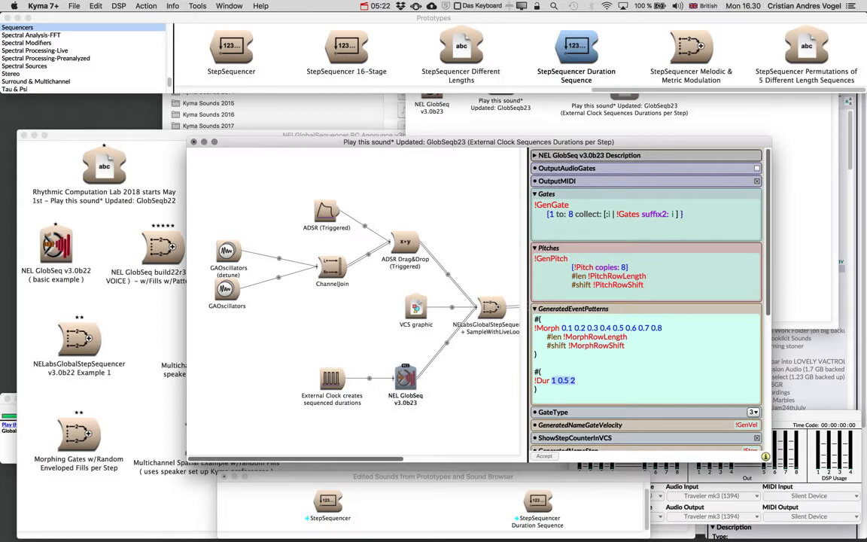
{"action": "type", "text": "{"}
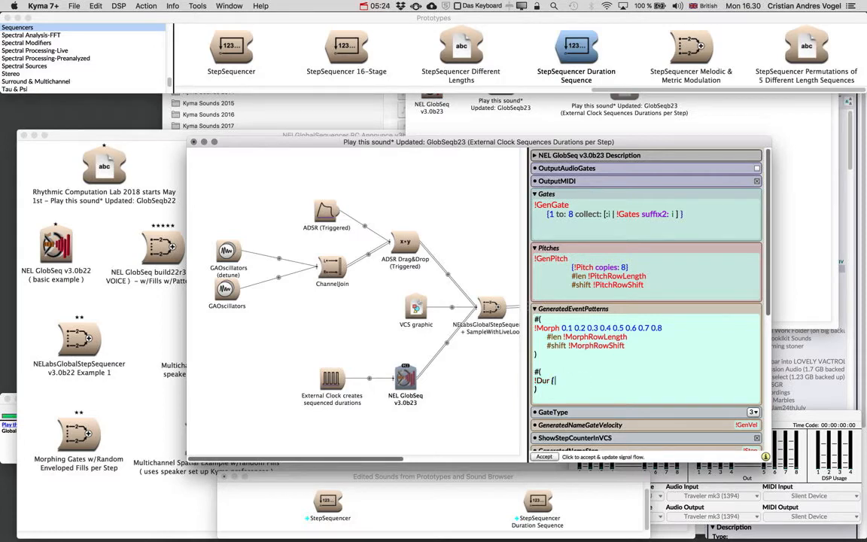
{"action": "type", "text": "!GeneratedEventPatterns"}
{"action": "type", "text": "!Dur01 !Dur02 !Dur"}
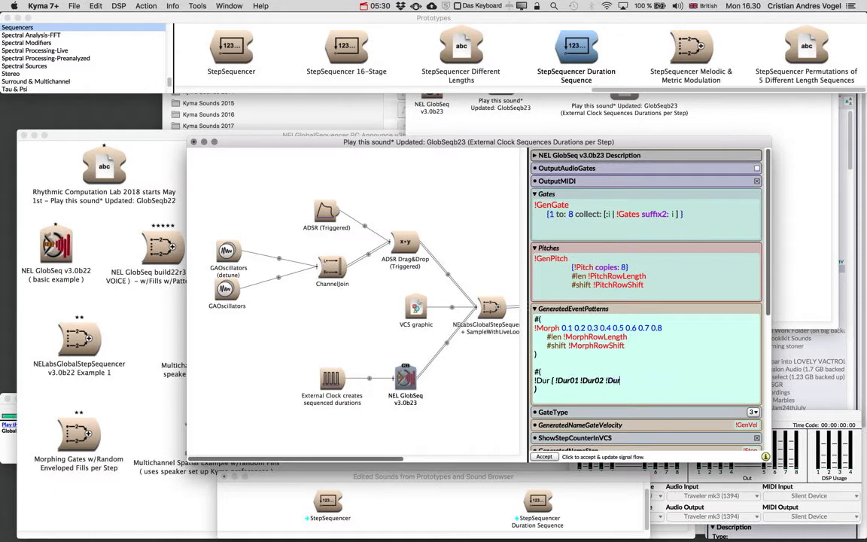
{"action": "type", "text": "03 ]"}
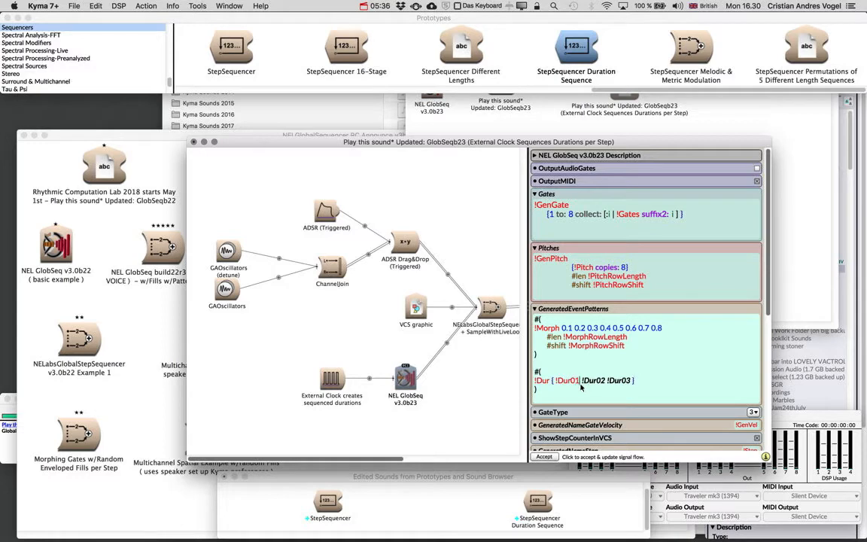
Step: Rewrite the opening bracket of the !Dur01 !Dur02 !Dur03 list as "#(" and play the sound
{"action": "key", "text": "BackSpace"}
{"action": "type", "text": "#"}
{"action": "left_click", "coordinate": [456, 201]}
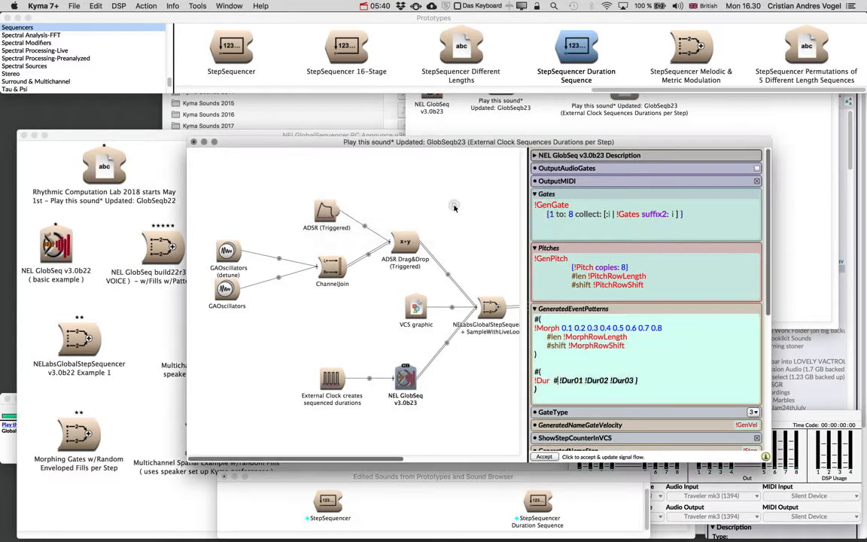
{"action": "type", "text": "("}
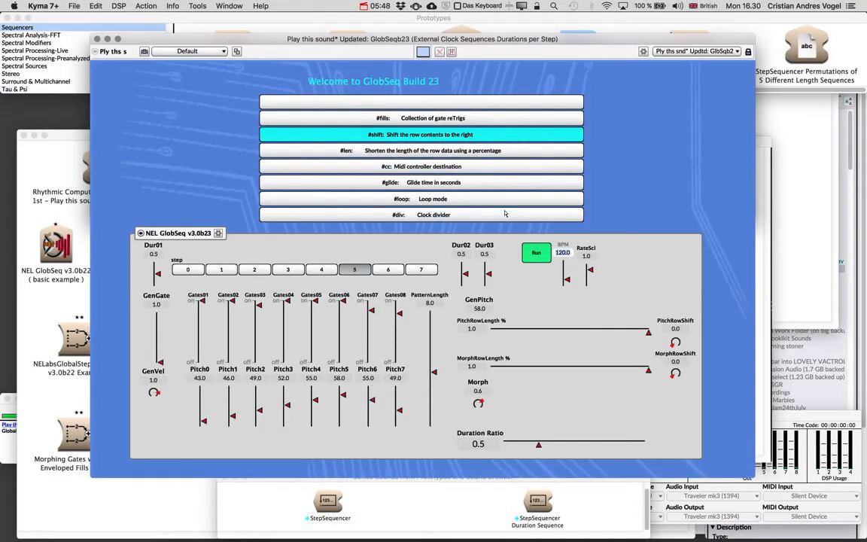
Step: Unlock the NEL GlobSeq control layout and line up the Dur01, Dur02 and Dur03 faders side by side beneath the pitch faders
{"action": "left_click", "coordinate": [140, 234]}
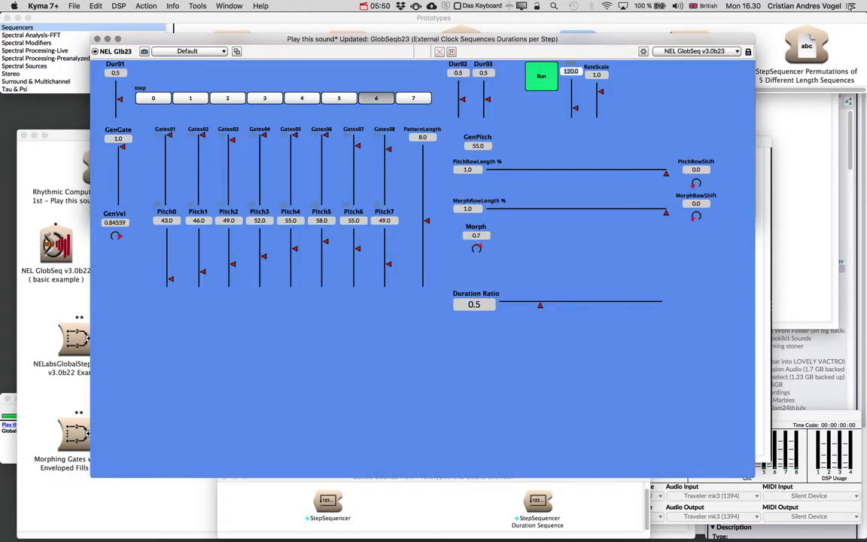
{"action": "left_click", "coordinate": [749, 53]}
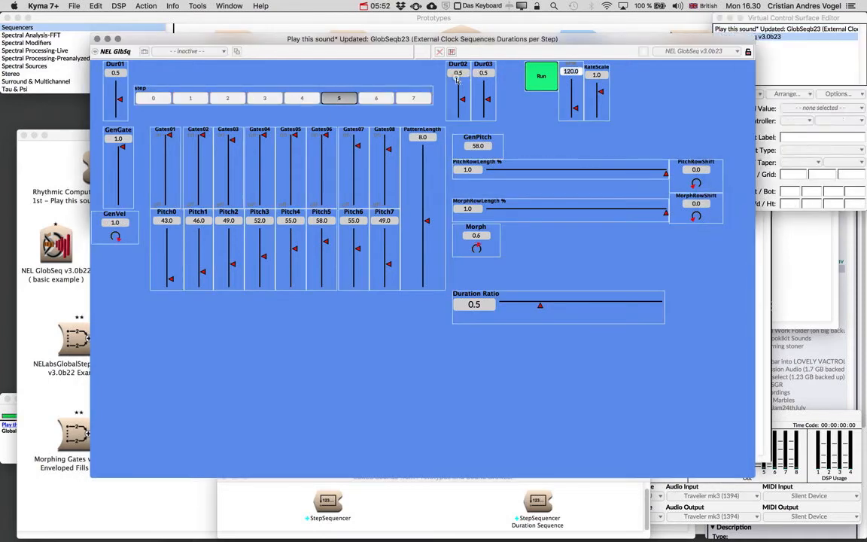
{"action": "left_click_drag", "start_coordinate": [461, 77], "coordinate": [211, 324]}
{"action": "left_click_drag", "start_coordinate": [486, 94], "coordinate": [241, 344]}
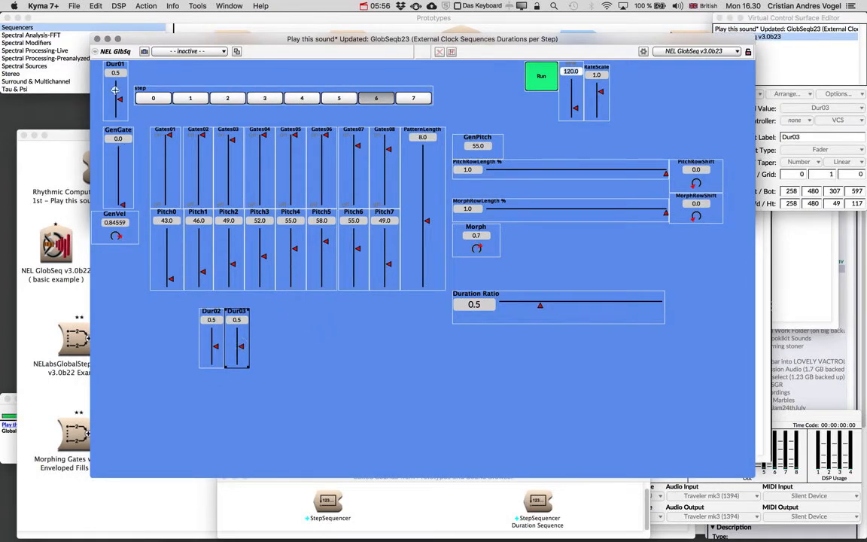
{"action": "left_click_drag", "start_coordinate": [115, 84], "coordinate": [259, 343]}
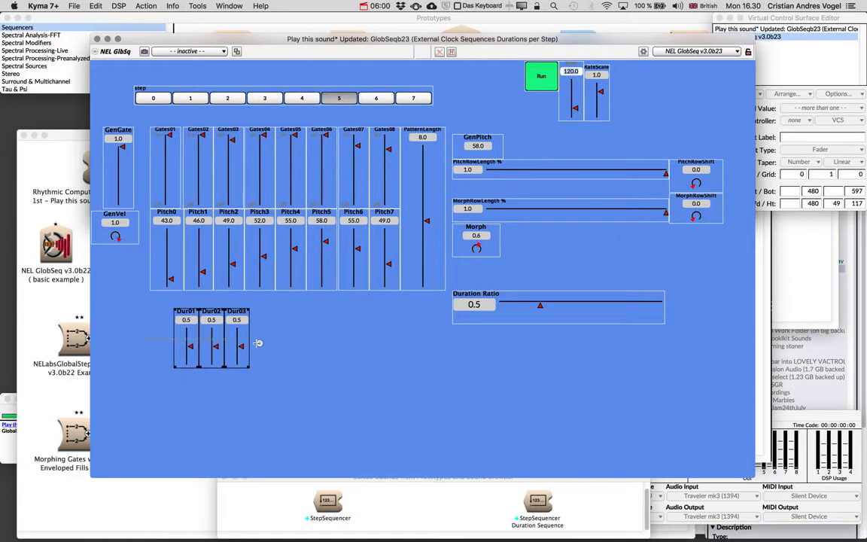
Step: Set the maximum of the three selected Dur faders to 2 and their grid to 0.25, keeping the layout changes
{"action": "left_click_drag", "start_coordinate": [813, 17], "coordinate": [424, 157]}
{"action": "double_click", "coordinate": [435, 316]}
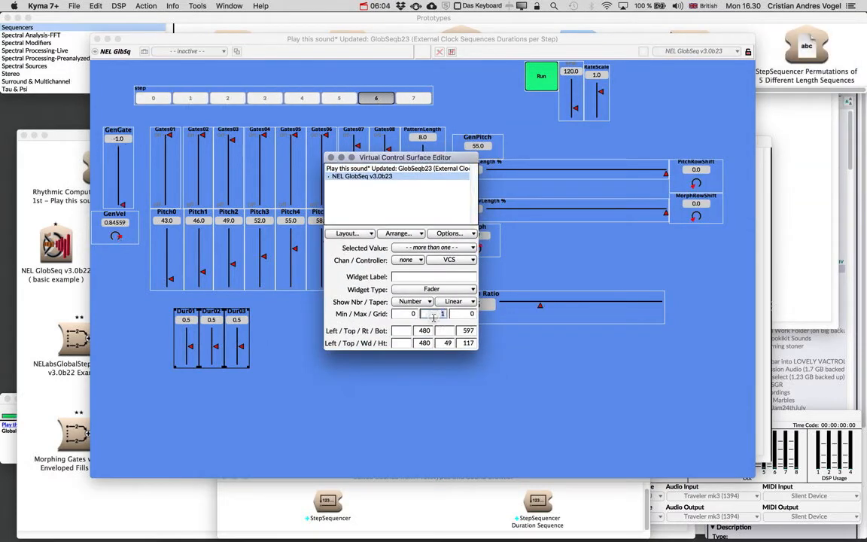
{"action": "type", "text": "2"}
{"action": "key", "text": "Tab"}
{"action": "type", "text": "0.25"}
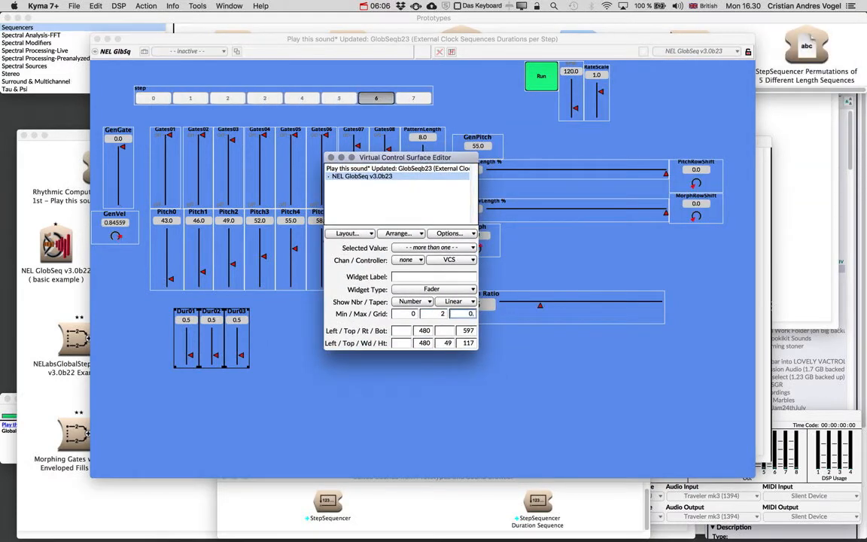
{"action": "left_click", "coordinate": [330, 157]}
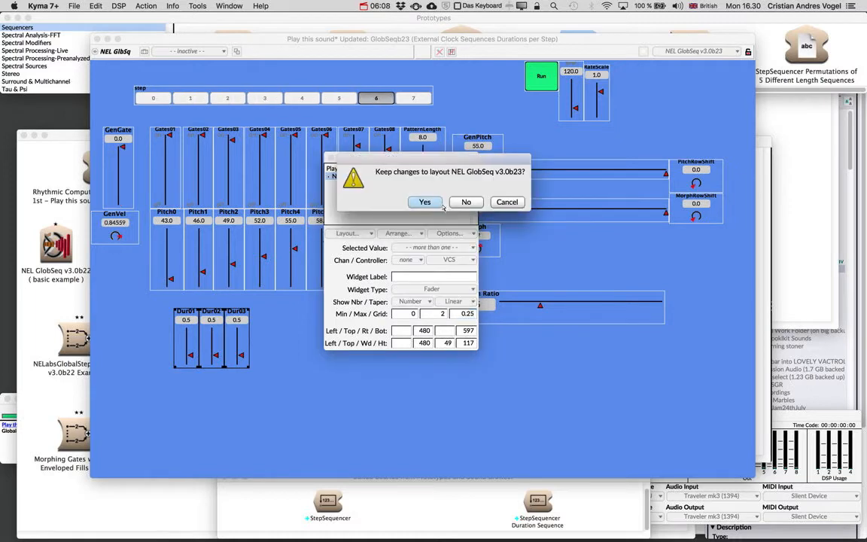
{"action": "left_click", "coordinate": [414, 200]}
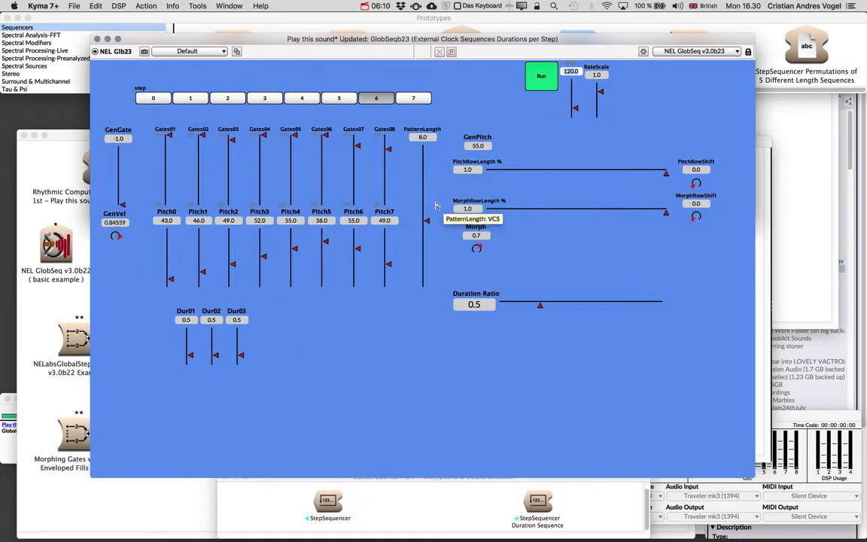
Step: Vary the step durations during playback, setting Dur02 to 1.0, Dur03 to 1.5 and then 0.5, and Dur01 to 0.25
{"action": "left_click", "coordinate": [214, 347]}
{"action": "left_click", "coordinate": [239, 337]}
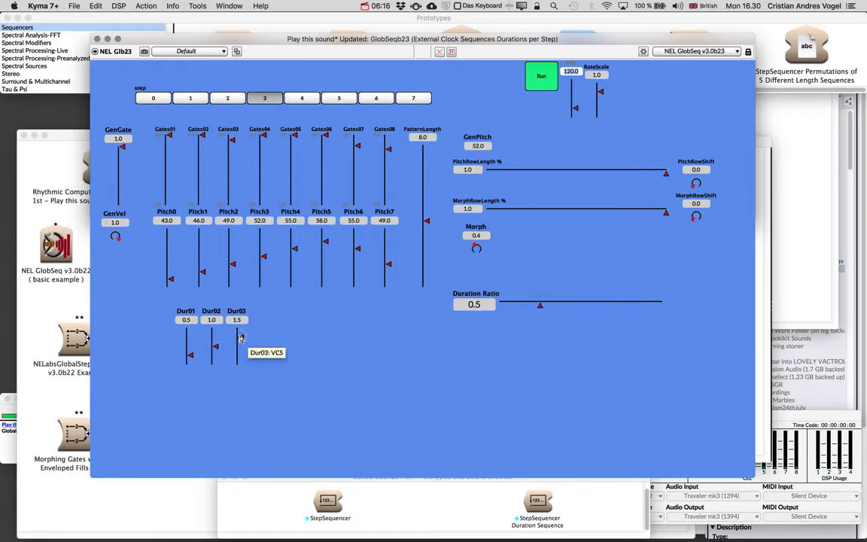
{"action": "left_click", "coordinate": [193, 361]}
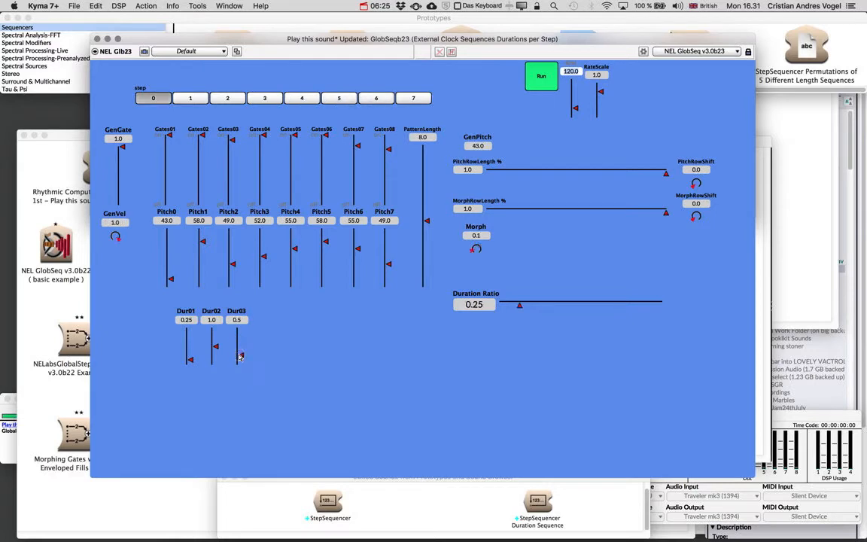
{"action": "left_click", "coordinate": [214, 343]}
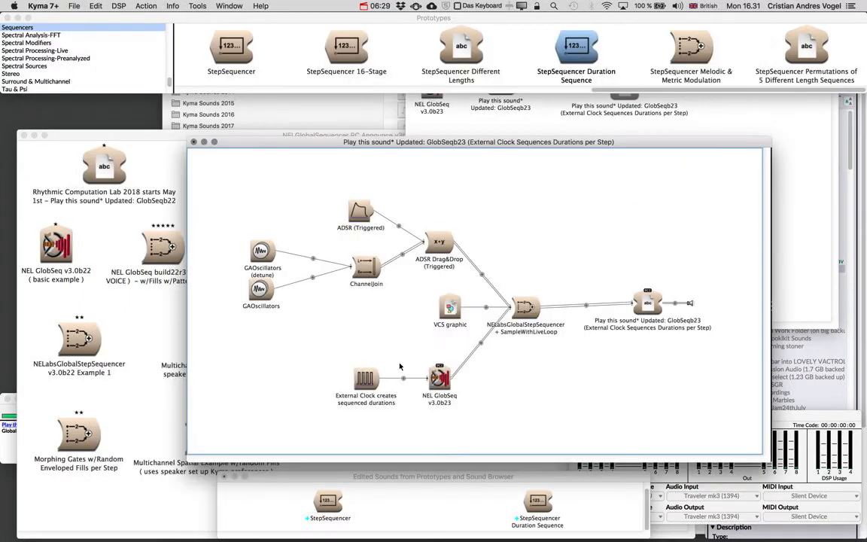
Step: Put the #( !Dur01 !Dur02 !Dur03 ) list on its own indented line below !Dur in NEL GlobSeq's GeneratedEventPatterns
{"action": "left_click", "coordinate": [439, 376]}
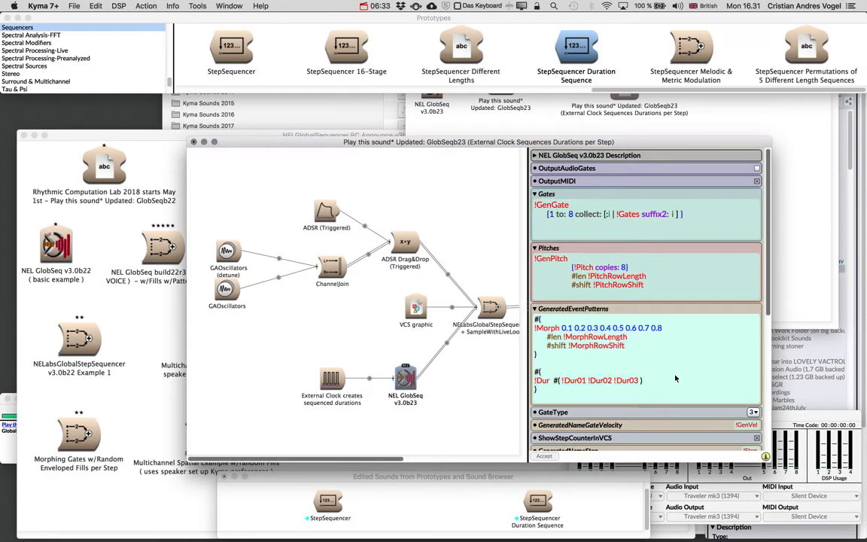
{"action": "key", "text": "Return"}
{"action": "key", "text": "Tab"}
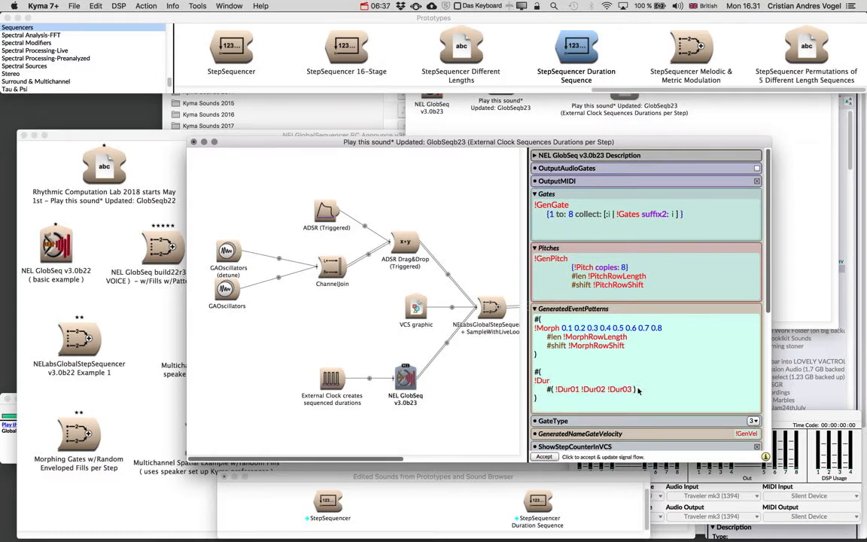
Step: Add the line #loop !DurationLoopMode below the duration list and play the sound
{"action": "key", "text": "Return"}
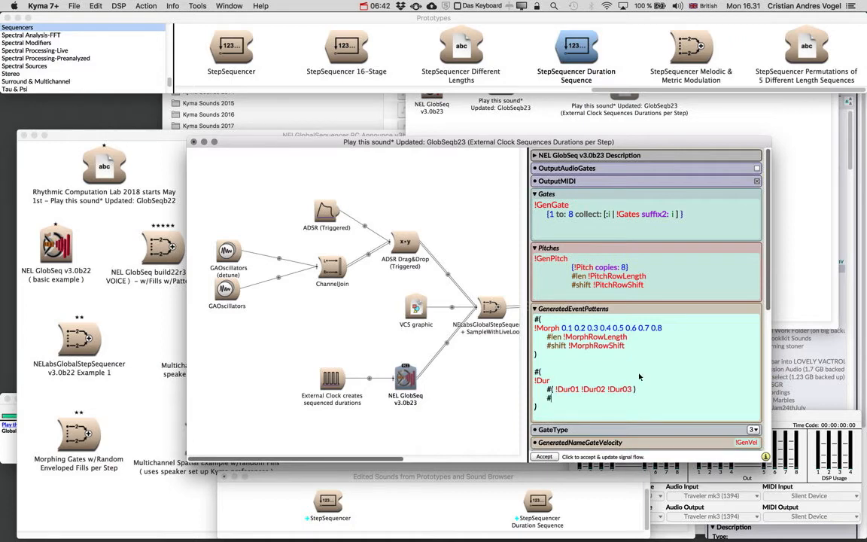
{"action": "left_click", "coordinate": [556, 310]}
{"action": "type", "text": "!"}
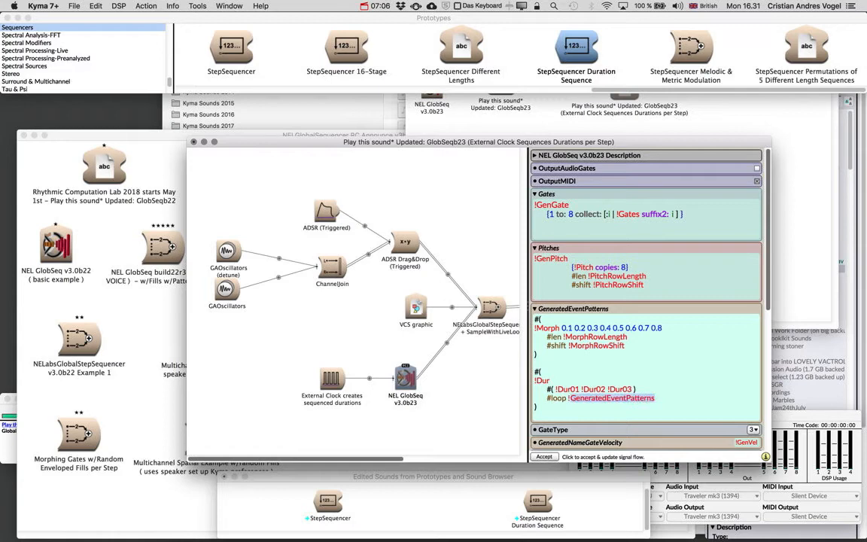
{"action": "type", "text": "DurationLoopMode"}
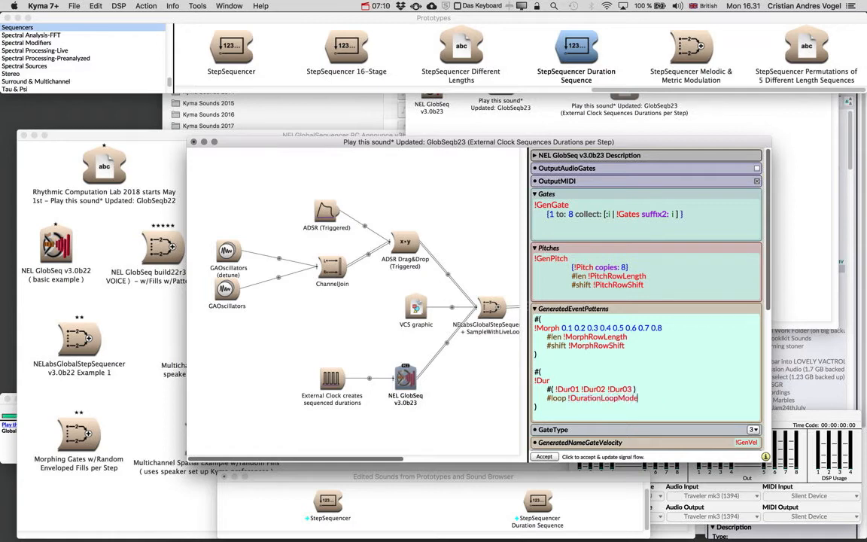
{"action": "left_click", "coordinate": [455, 188]}
{"action": "key", "text": "space"}
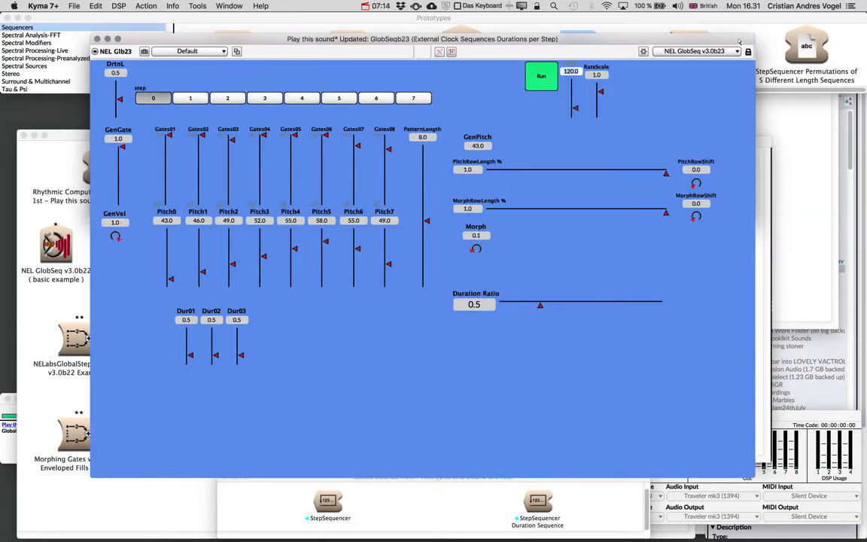
Step: Unlock the control layout, place the DurationLoopMode fader beneath the Dur faders and resize it to span all three
{"action": "left_click", "coordinate": [748, 51]}
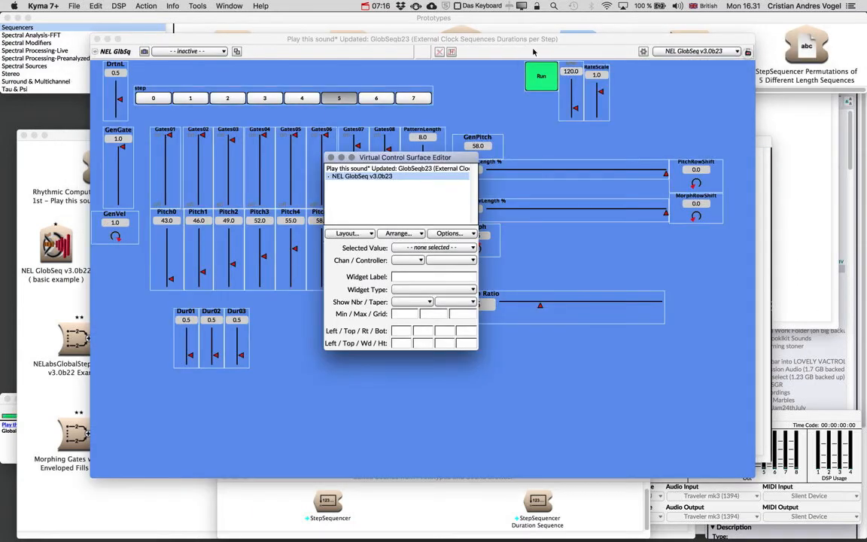
{"action": "left_click_drag", "start_coordinate": [107, 96], "coordinate": [179, 409]}
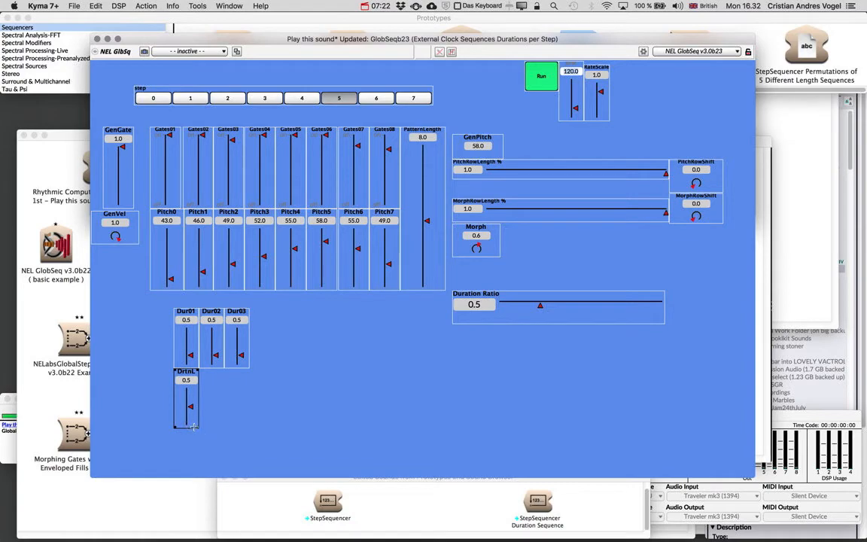
{"action": "left_click_drag", "start_coordinate": [194, 427], "coordinate": [251, 412]}
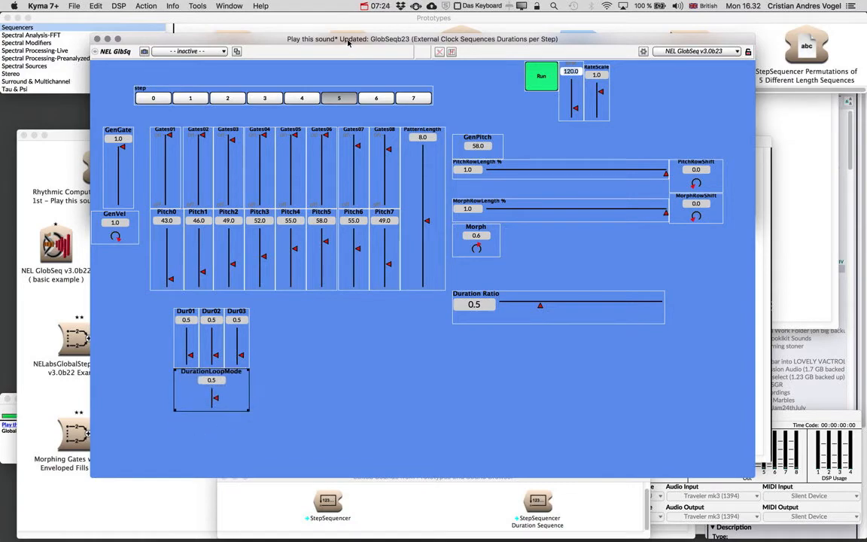
Step: Change the DurationLoopMode widget to Radio Buttons (fill) with a maximum of 2 and a grid of 1
{"action": "left_click_drag", "start_coordinate": [348, 43], "coordinate": [304, 225]}
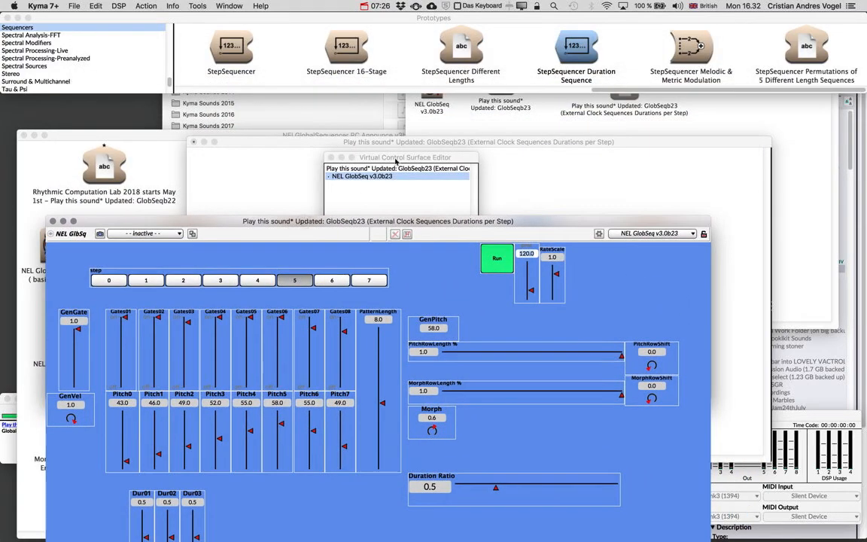
{"action": "left_click_drag", "start_coordinate": [396, 160], "coordinate": [461, 46]}
{"action": "left_click", "coordinate": [510, 121]}
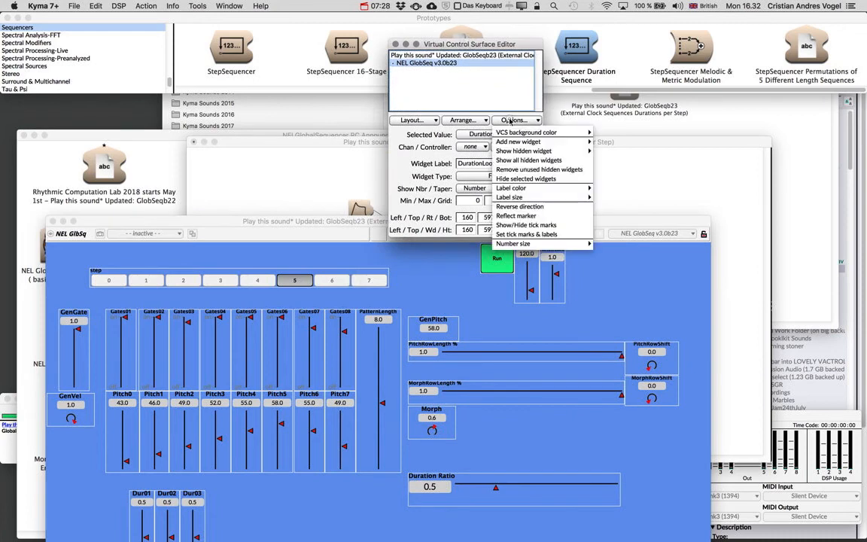
{"action": "left_click", "coordinate": [367, 174]}
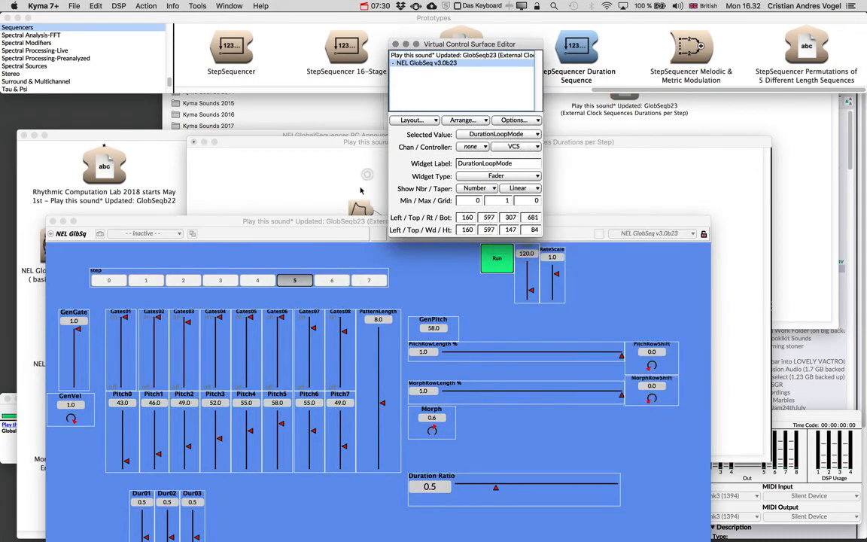
{"action": "left_click", "coordinate": [495, 176]}
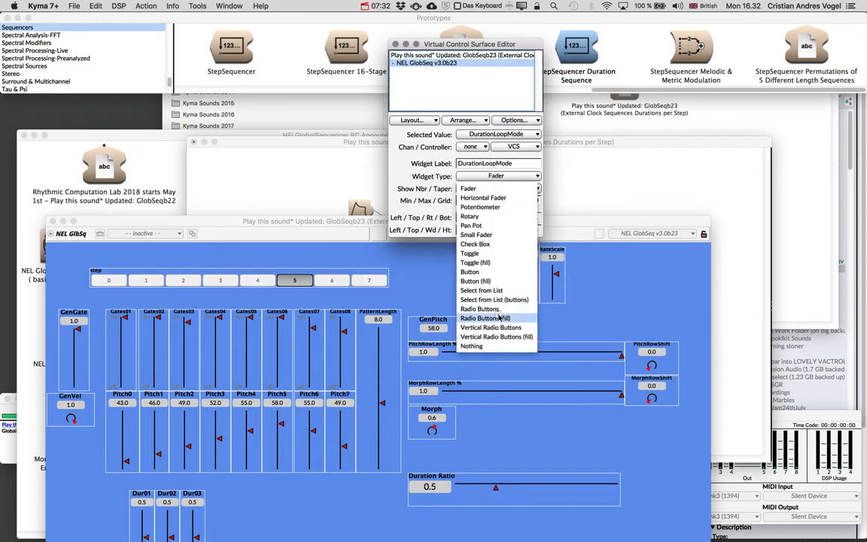
{"action": "left_click", "coordinate": [448, 287]}
{"action": "left_click", "coordinate": [499, 200]}
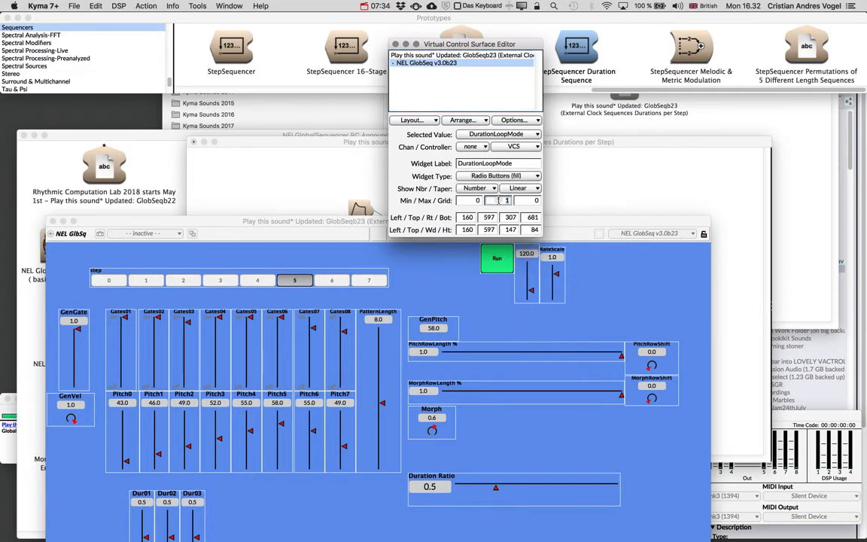
{"action": "type", "text": "2"}
{"action": "key", "text": "Tab"}
{"action": "type", "text": "1"}
{"action": "key", "text": "Tab"}
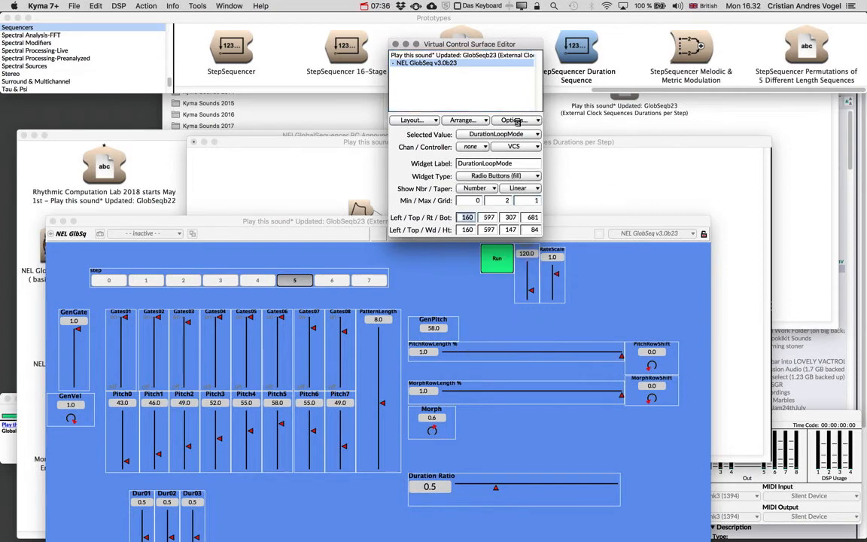
Step: Give the DurationLoopMode widget a list labelling scheme with the labels Forward, PingPong and Chaotic
{"action": "left_click", "coordinate": [517, 120]}
{"action": "left_click", "coordinate": [471, 201]}
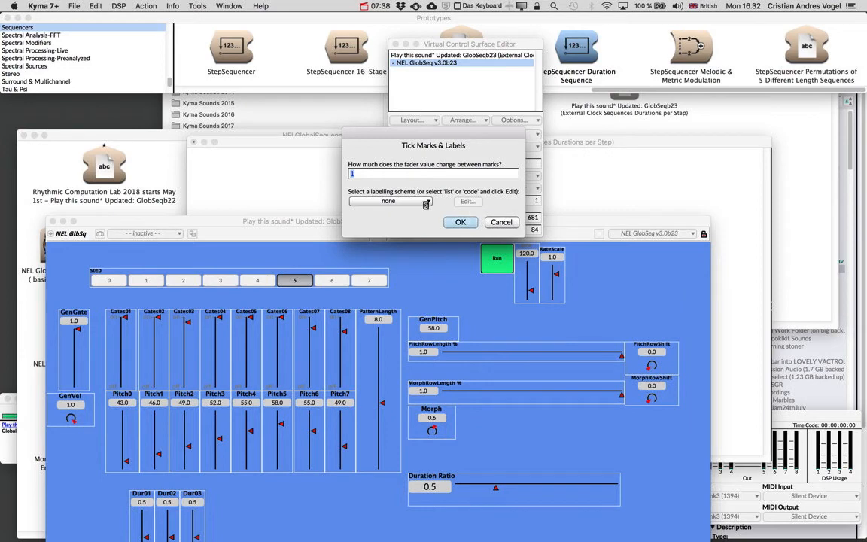
{"action": "left_click", "coordinate": [426, 203]}
{"action": "left_click", "coordinate": [329, 219]}
{"action": "left_click", "coordinate": [468, 201]}
{"action": "type", "text": "Forwa"}
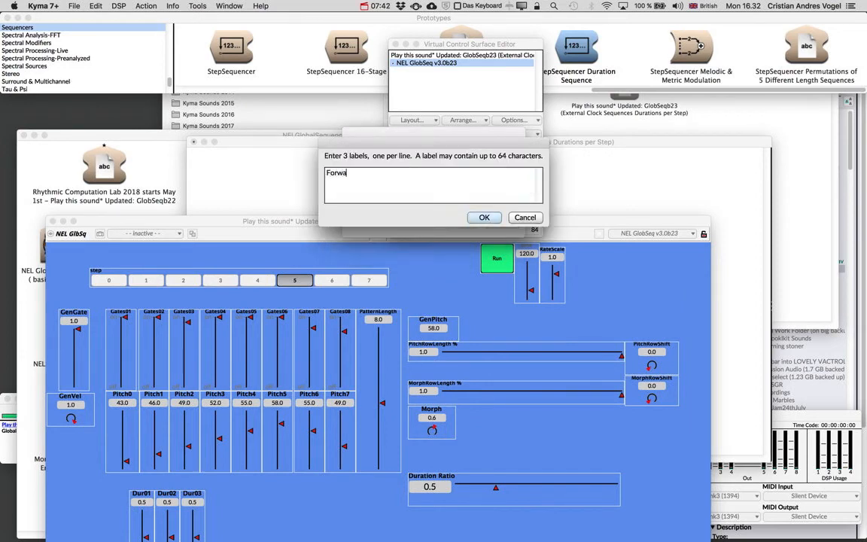
{"action": "type", "text": "rd PingPong"}
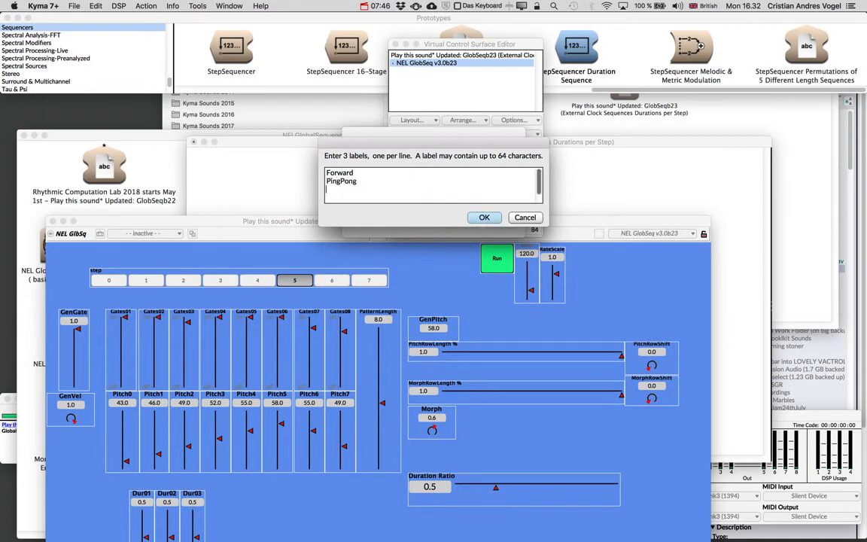
{"action": "type", "text": " Chaotic"}
{"action": "left_click", "coordinate": [488, 218]}
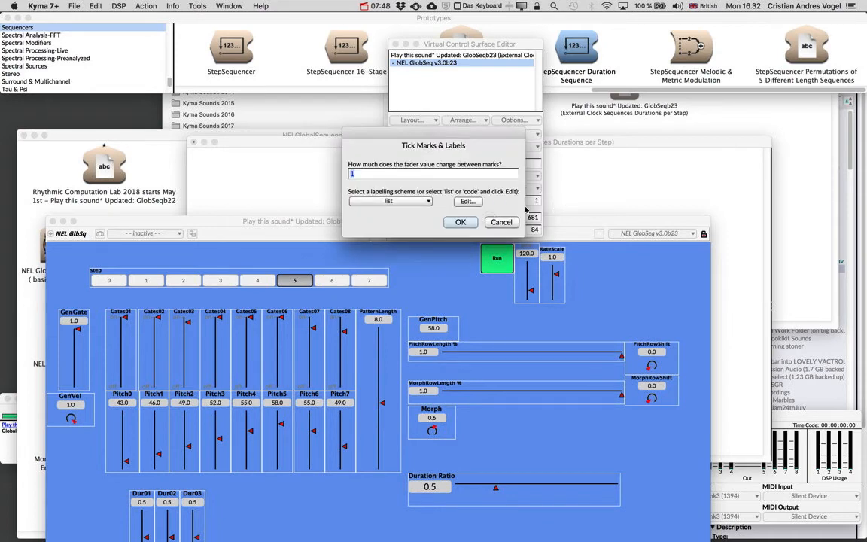
{"action": "key", "text": "Return"}
Step: Close the Virtual Control Surface Editor, keep the layout changes and move the control surface window back into full view
{"action": "left_click", "coordinate": [397, 44]}
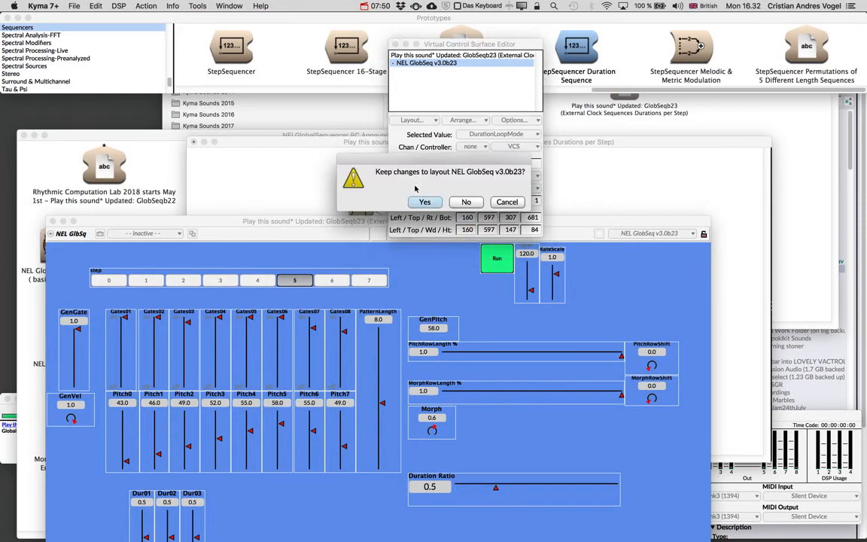
{"action": "key", "text": "Return"}
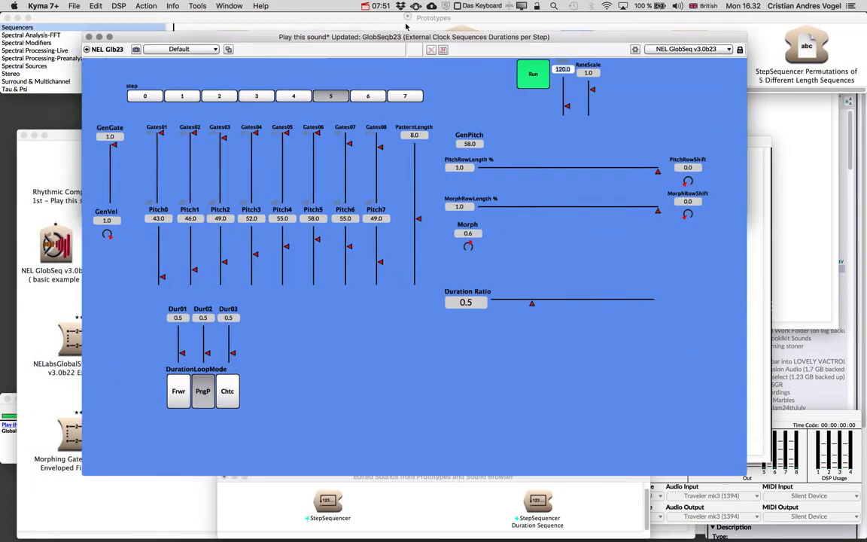
{"action": "left_click_drag", "start_coordinate": [406, 27], "coordinate": [417, 17]}
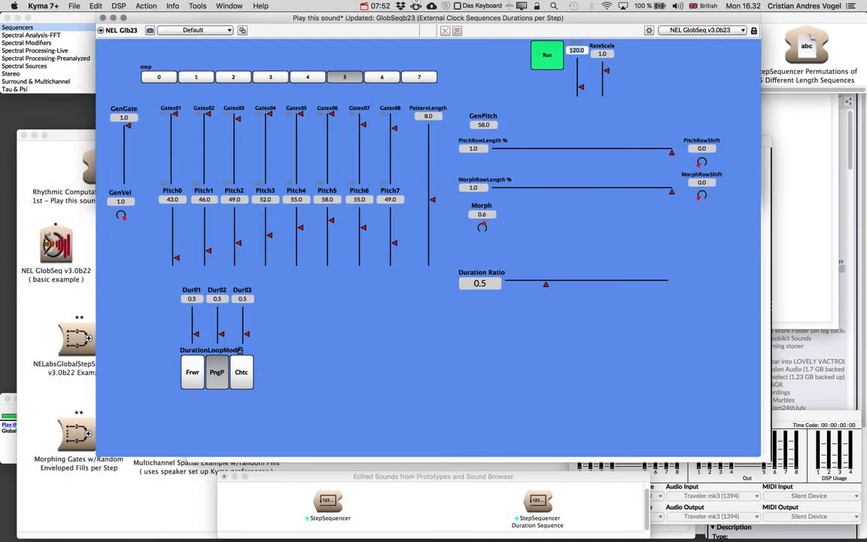
Step: Unlock the layout, widen the DurationLoopMode buttons to fit their full labels and centre the three Dur faders above them
{"action": "left_click", "coordinate": [754, 30]}
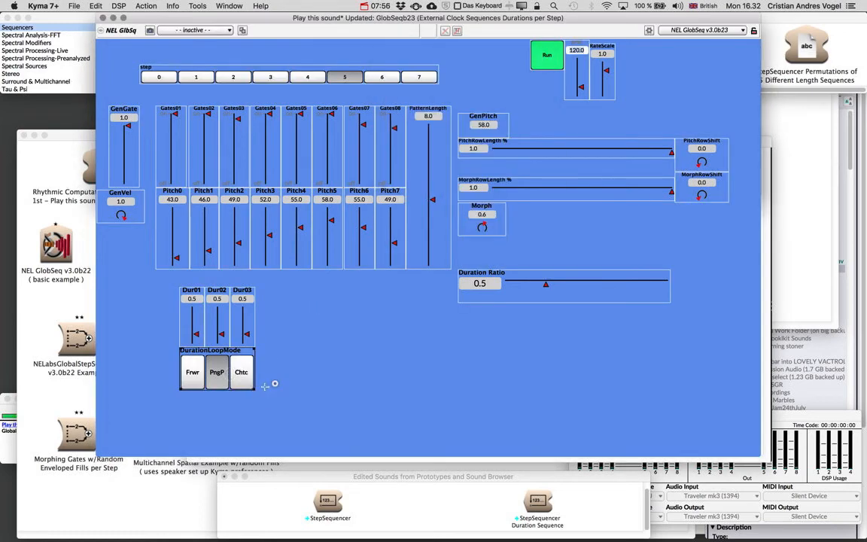
{"action": "left_click_drag", "start_coordinate": [265, 386], "coordinate": [328, 374]}
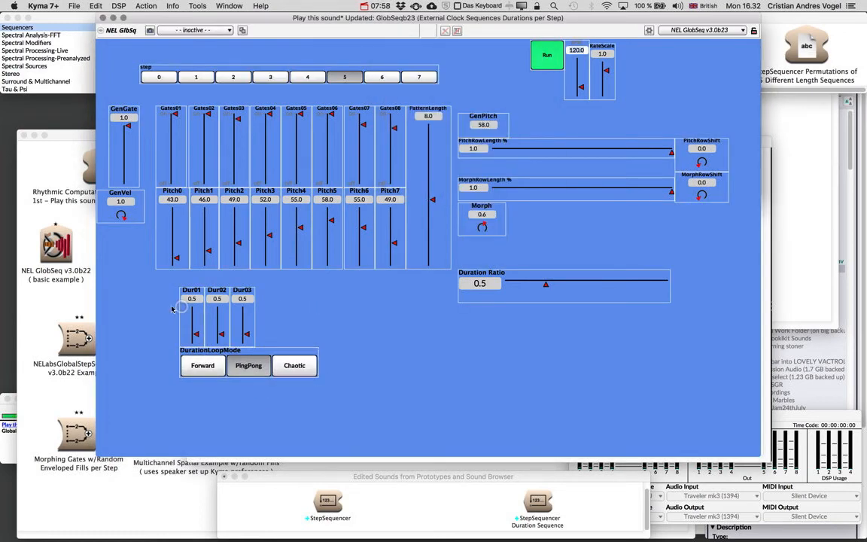
{"action": "left_click_drag", "start_coordinate": [257, 305], "coordinate": [277, 305]}
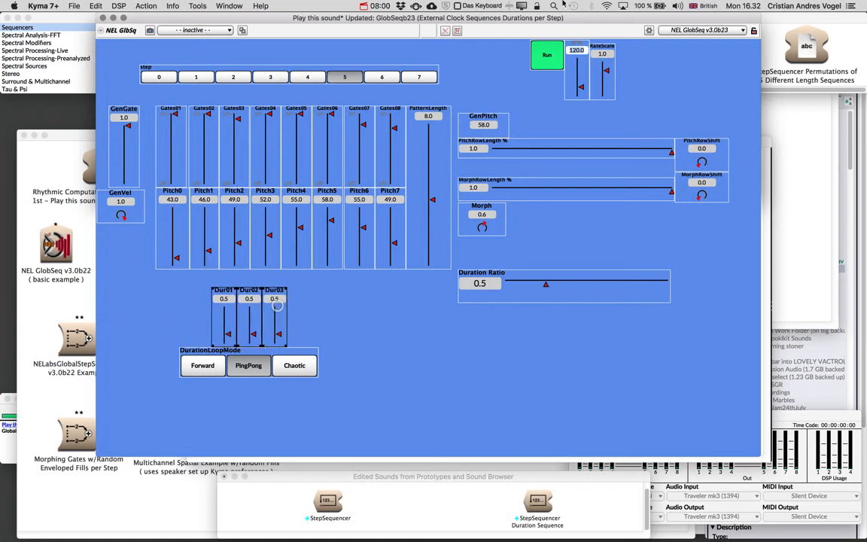
Step: Move the control surface window down to uncover the Virtual Control Surface Editor, then close the editor and keep the layout changes
{"action": "left_click_drag", "start_coordinate": [518, 19], "coordinate": [516, 78]}
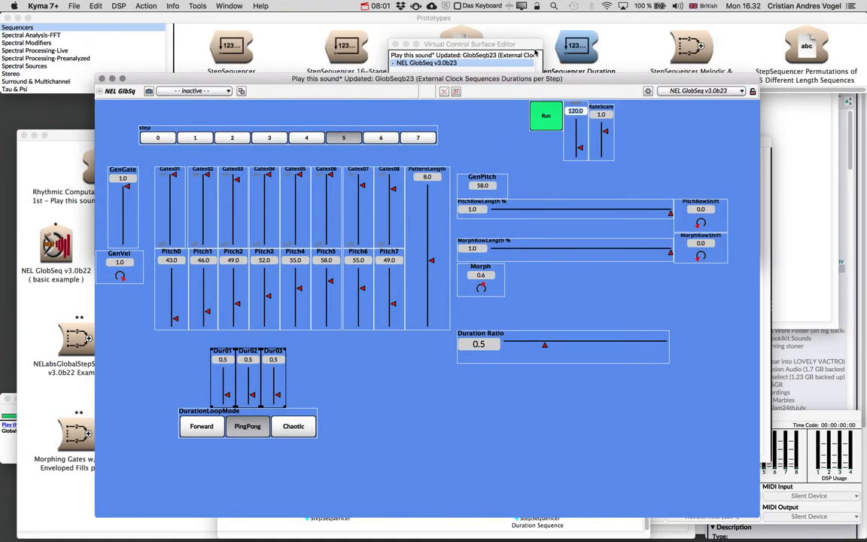
{"action": "left_click", "coordinate": [395, 45]}
{"action": "left_click", "coordinate": [424, 203]}
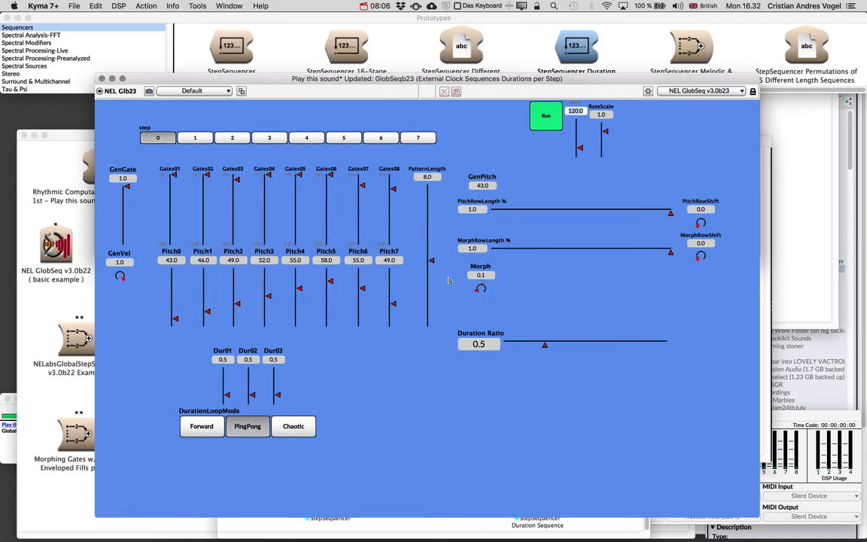
Step: Set the Dur01 fader to 1 and the Dur03 fader to 2
{"action": "left_click", "coordinate": [226, 361]}
{"action": "type", "text": "1"}
{"action": "key", "text": "Tab"}
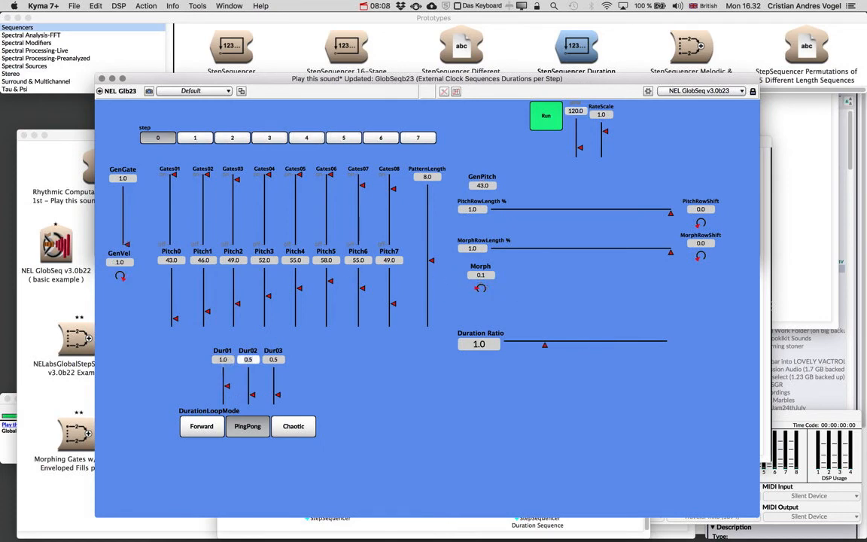
{"action": "key", "text": "Tab"}
{"action": "type", "text": "2"}
{"action": "key", "text": "Tab"}
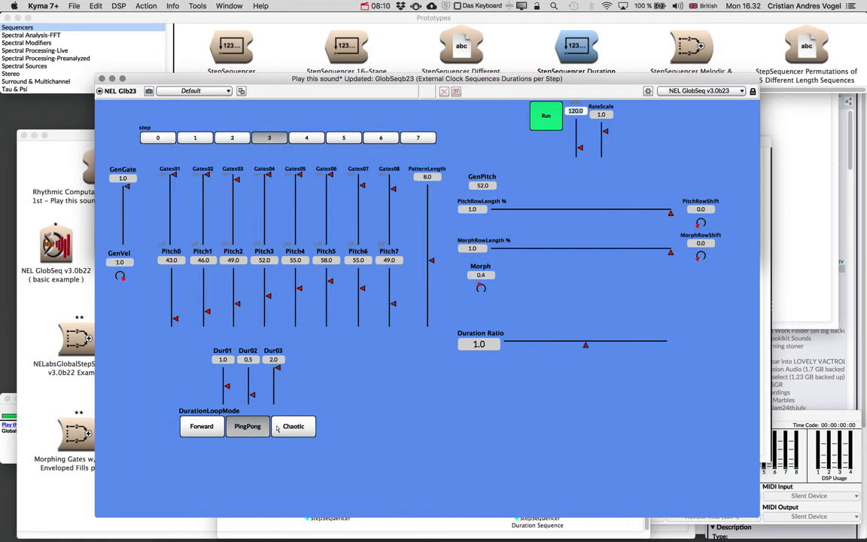
Step: Unlock the layout, move the Duration Ratio fader below the DurationLoopMode buttons, and lock the layout with the changes kept
{"action": "left_click", "coordinate": [753, 91]}
{"action": "left_click", "coordinate": [561, 309]}
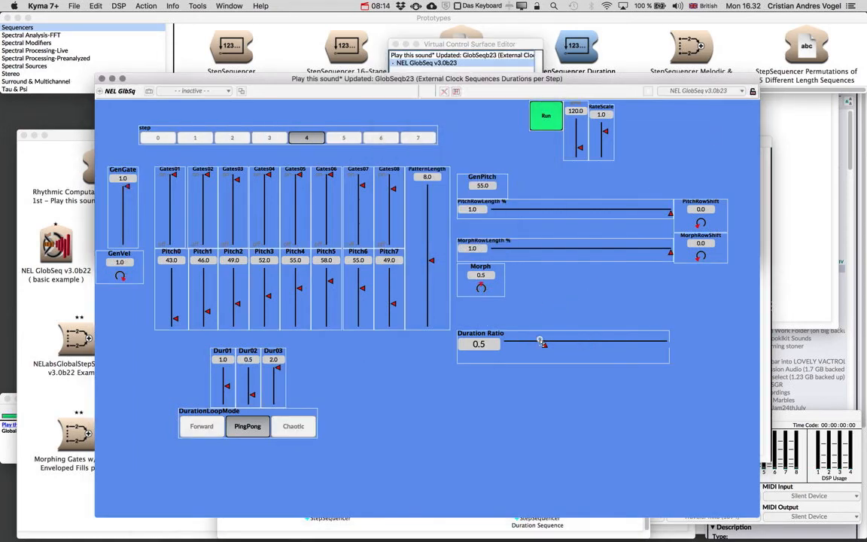
{"action": "left_click_drag", "start_coordinate": [542, 343], "coordinate": [230, 454]}
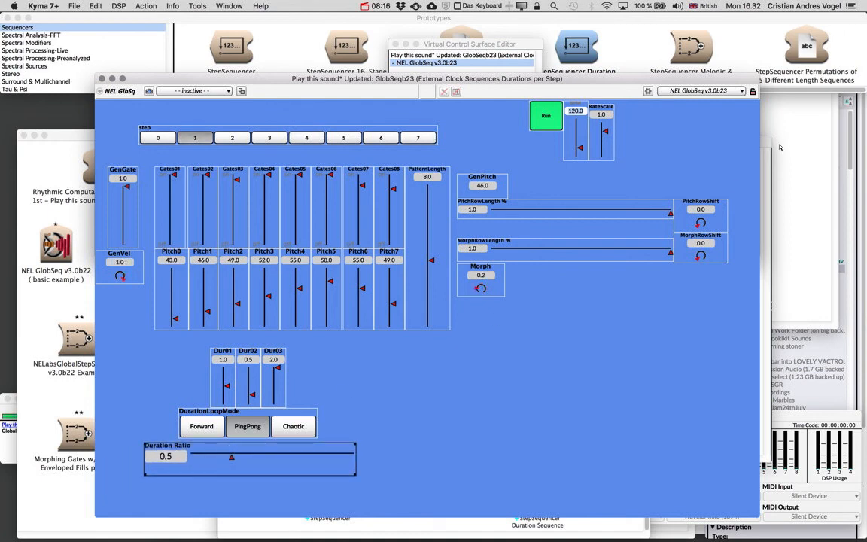
{"action": "left_click", "coordinate": [753, 91]}
{"action": "left_click", "coordinate": [441, 203]}
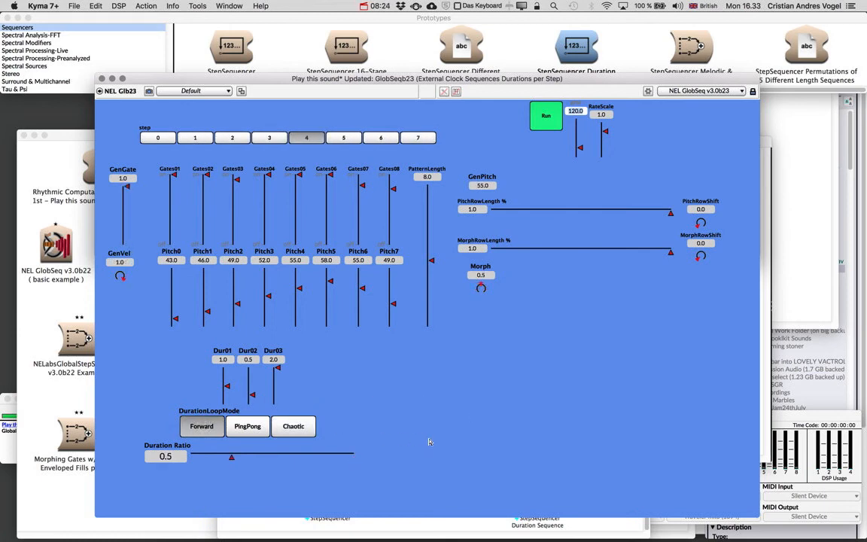
Step: Set DurationLoopMode to PingPong, lower Dur01 to 0.5 and Dur02 to 0.25, and switch the loop mode to Chaotic
{"action": "left_click", "coordinate": [251, 424]}
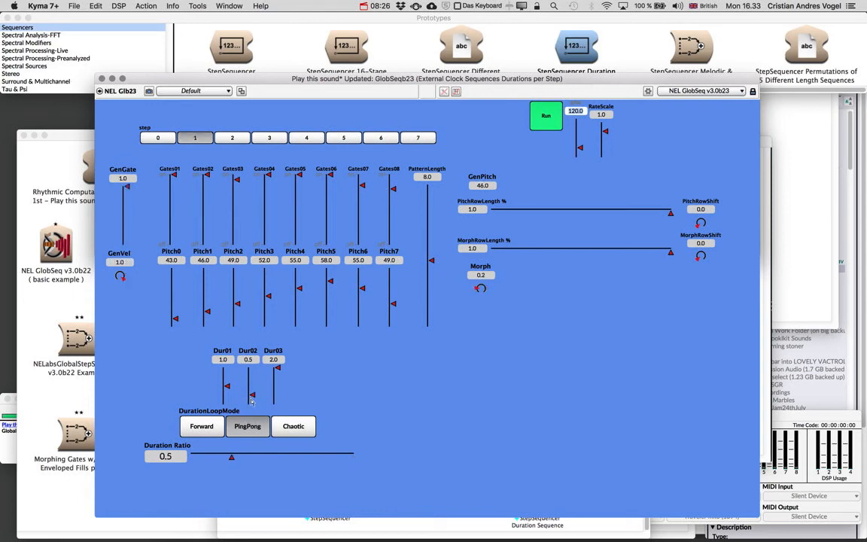
{"action": "left_click_drag", "start_coordinate": [252, 395], "coordinate": [226, 395]}
{"action": "left_click", "coordinate": [294, 427]}
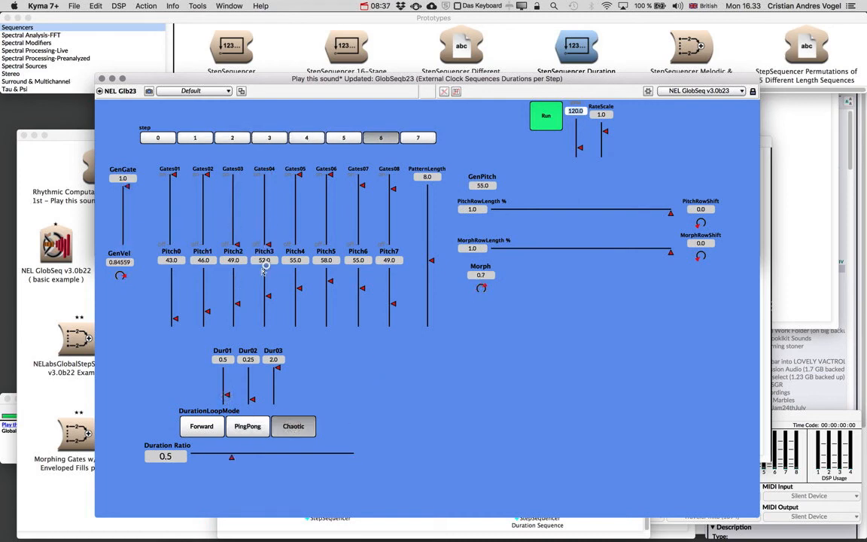
Step: Lower the Gates05 and Gates07 faders partway, bring Gates06 to its minimum, and set DurationLoopMode to Forward
{"action": "left_click", "coordinate": [299, 217]}
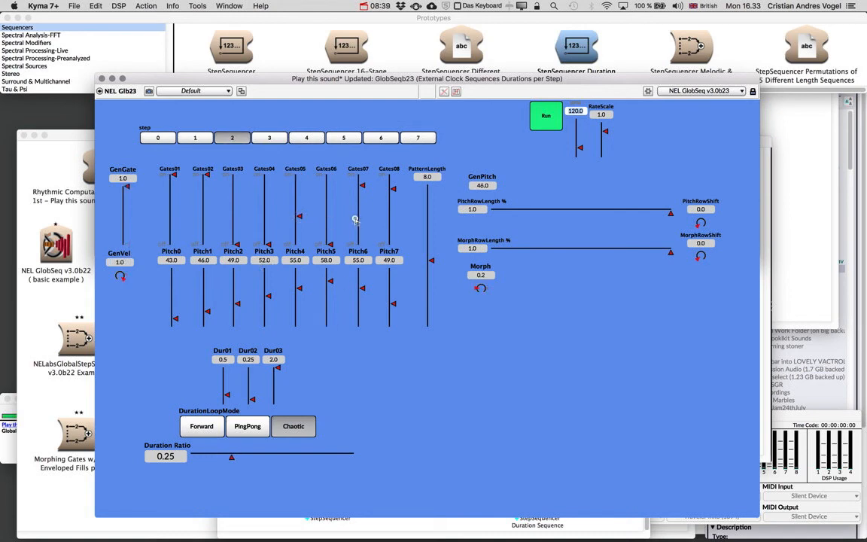
{"action": "left_click", "coordinate": [358, 217]}
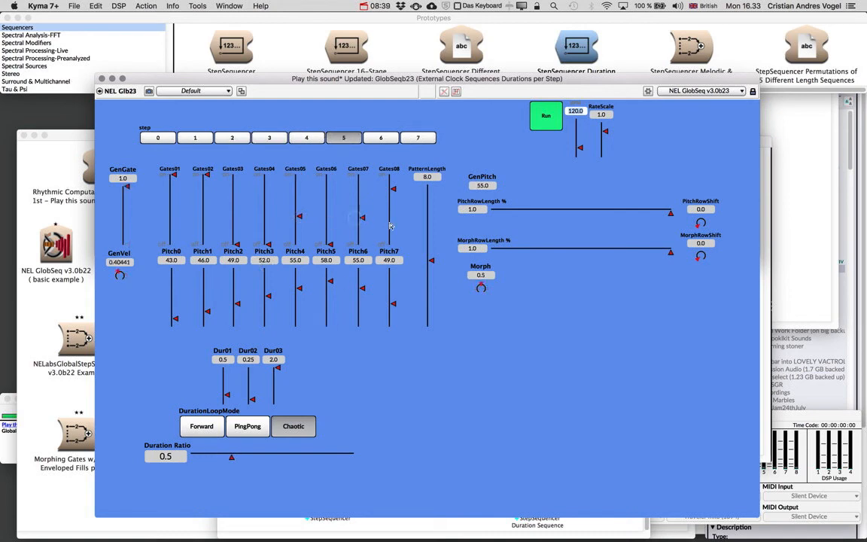
{"action": "left_click", "coordinate": [202, 426]}
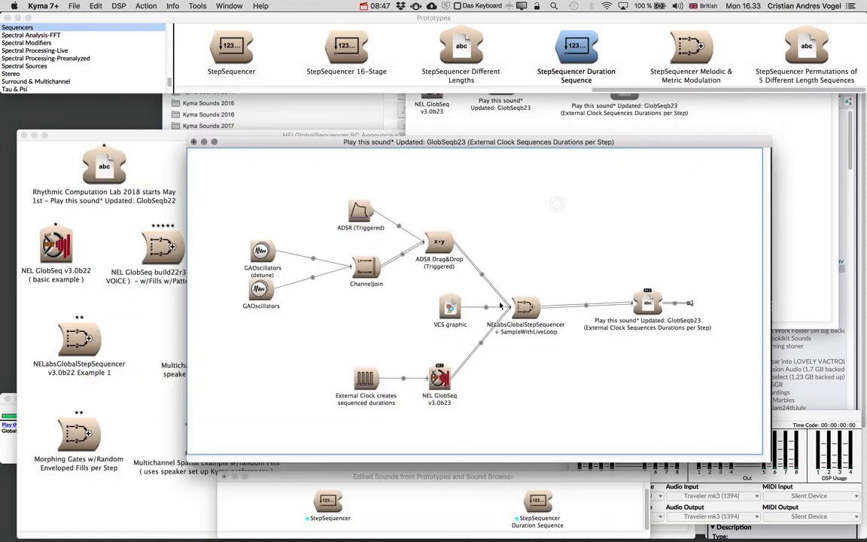
Step: Review the generated event patterns of NEL GlobSeq v3.0b23 and the Period expression of the external clock in the signal flow
{"action": "left_click", "coordinate": [440, 378]}
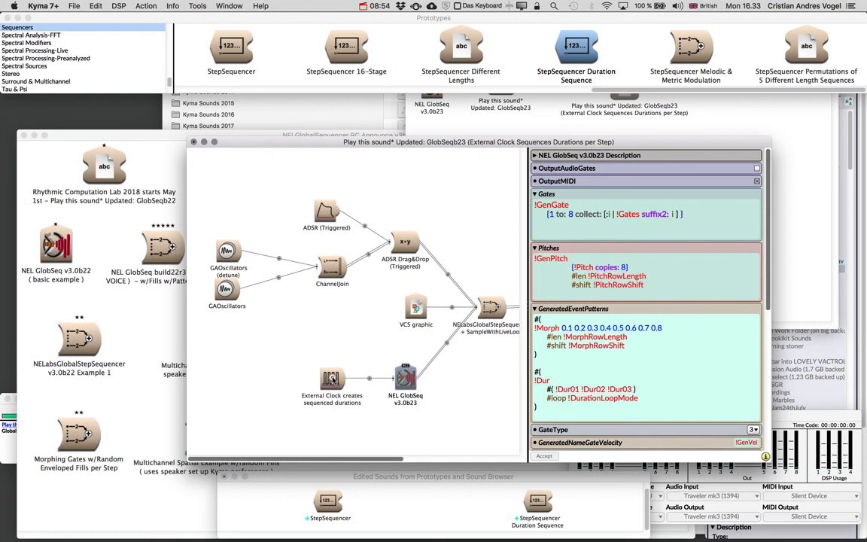
{"action": "left_click", "coordinate": [332, 380]}
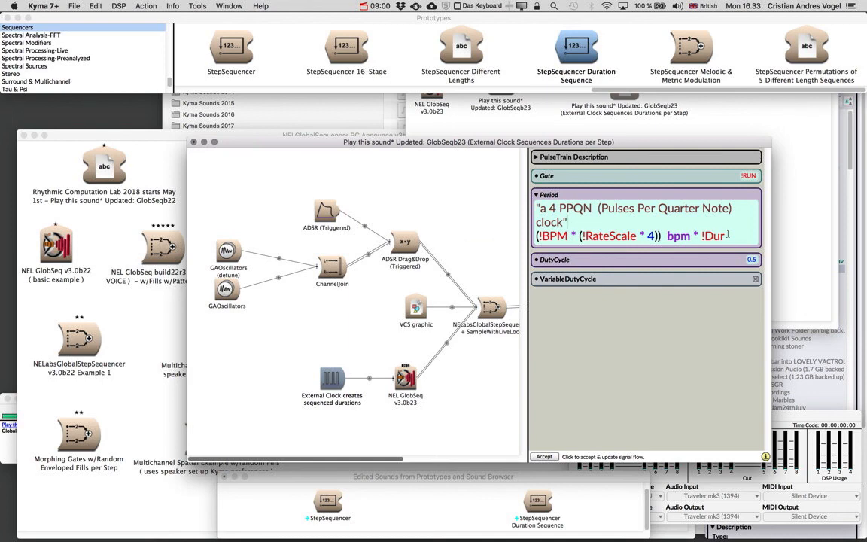
{"action": "left_click", "coordinate": [406, 377]}
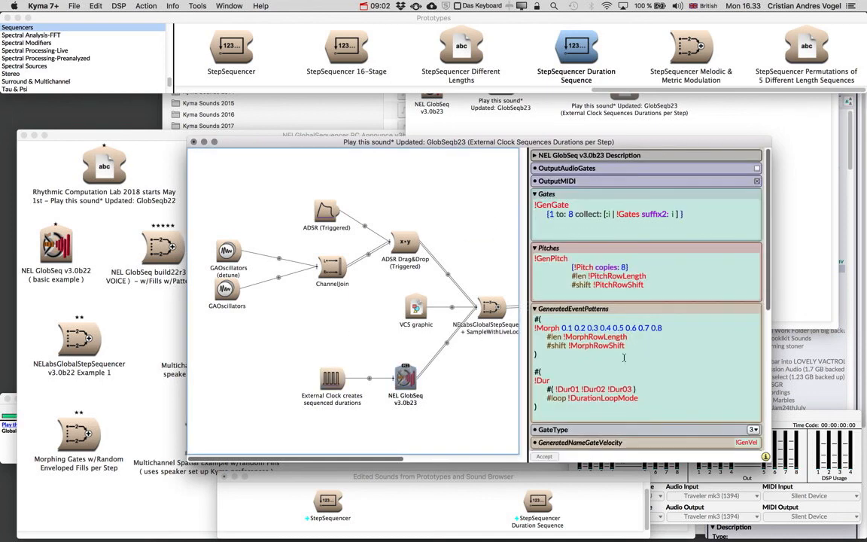